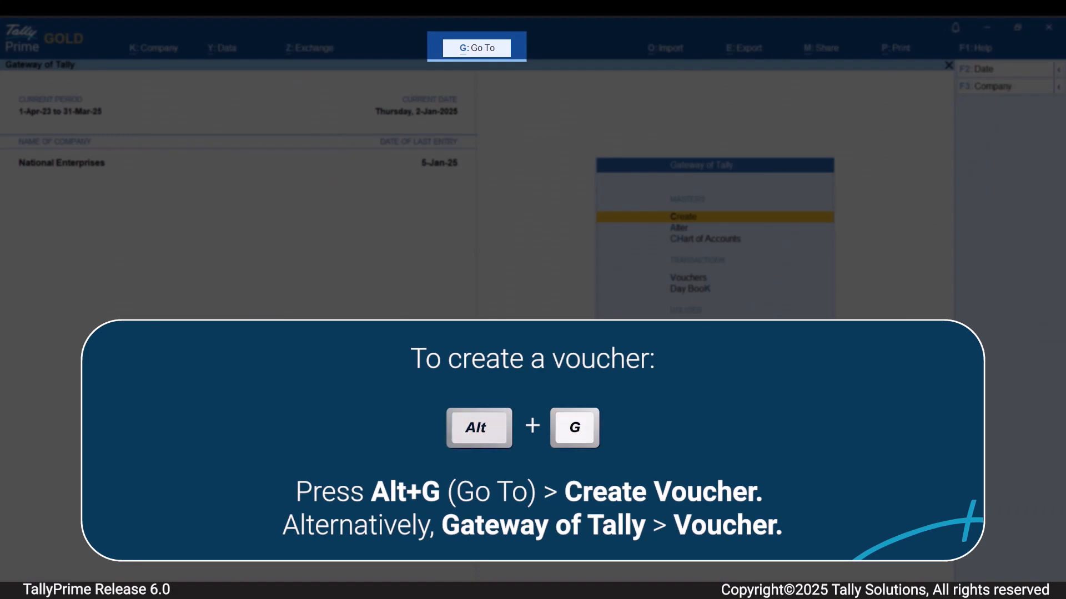
# Open a new payment voucher for National Enterprises.
pyautogui.hotkey('alt', 'g')
pyautogui.press('Up')
pyautogui.press('Up')
pyautogui.press('Up')
pyautogui.press('Up')
pyautogui.press('Up')
pyautogui.press('Return')
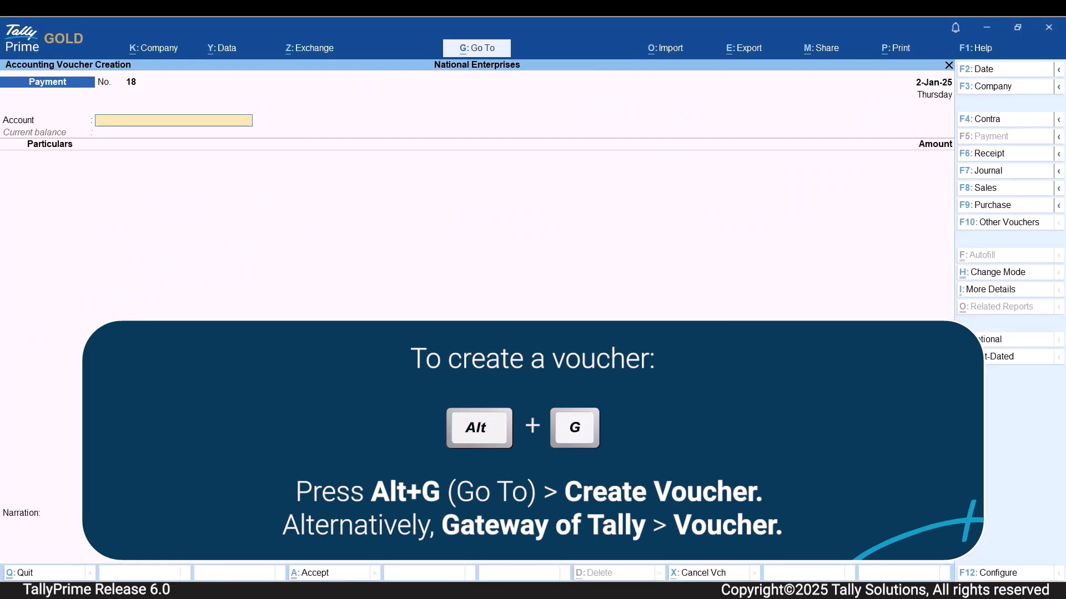
# Set the payment account to Axis Bank - Koramangala and enter Subash Enterprises as the particulars with an amount of 5000.
pyautogui.press('Down')
pyautogui.press('Return')
pyautogui.press('Down')
pyautogui.press('Down')
pyautogui.press('Down')
pyautogui.press('Down')
pyautogui.press('Down')
pyautogui.press('Down')
pyautogui.press('Down')
pyautogui.press('Down')
pyautogui.press('Down')
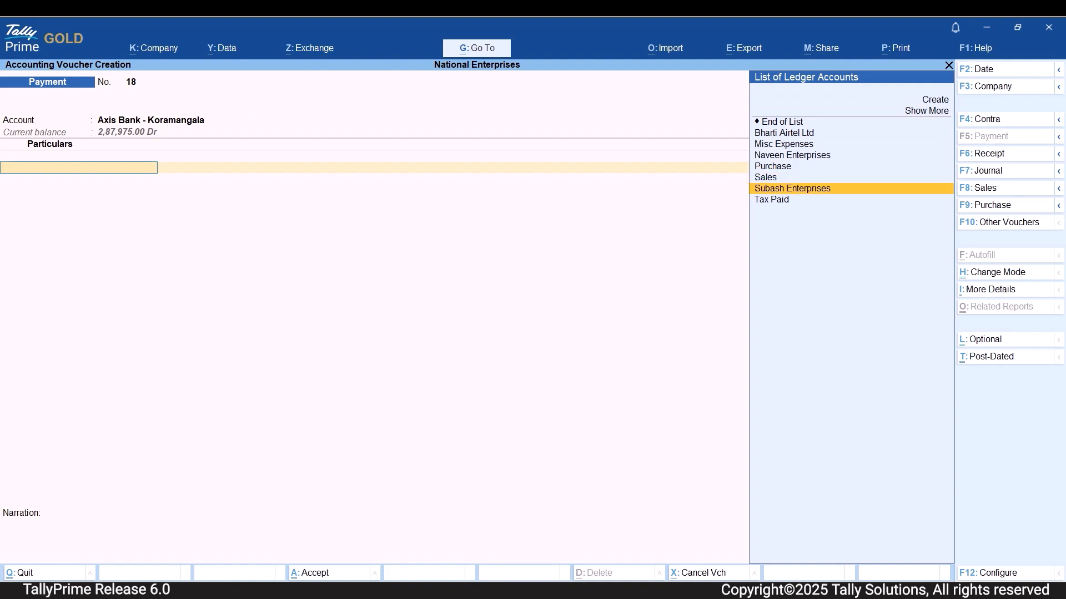
pyautogui.press('Return')
pyautogui.write('5000')
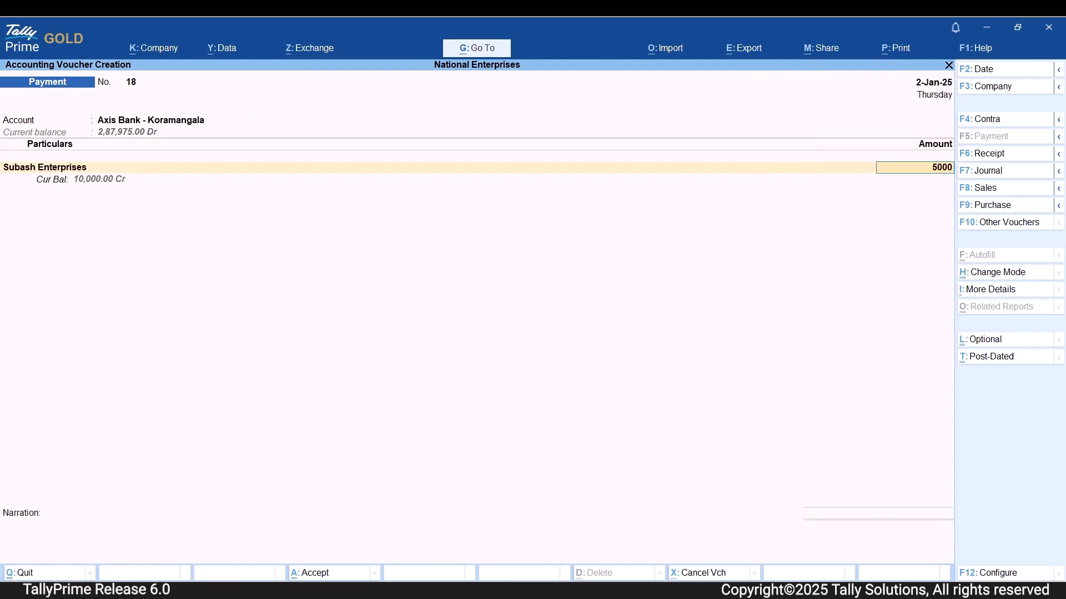
pyautogui.press('Return')
# Allocate the Subash Enterprises payment as Agst Ref to pending bill 36 and proceed to the bank allocations.
pyautogui.press('Return')
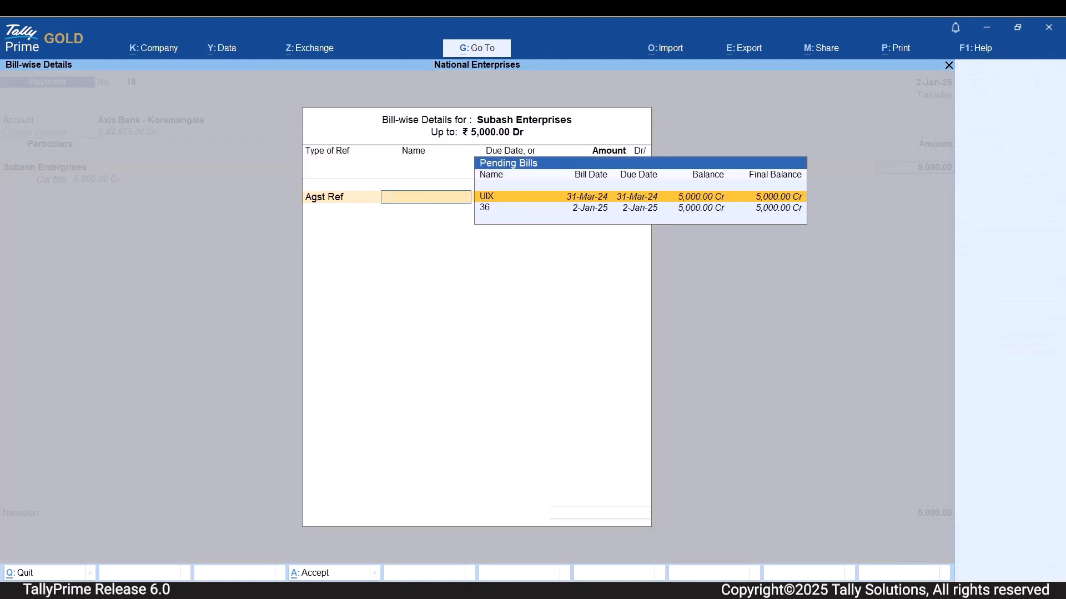
pyautogui.press('Down')
pyautogui.press('Return')
pyautogui.press('Return')
pyautogui.press('Return')
pyautogui.press('Return')
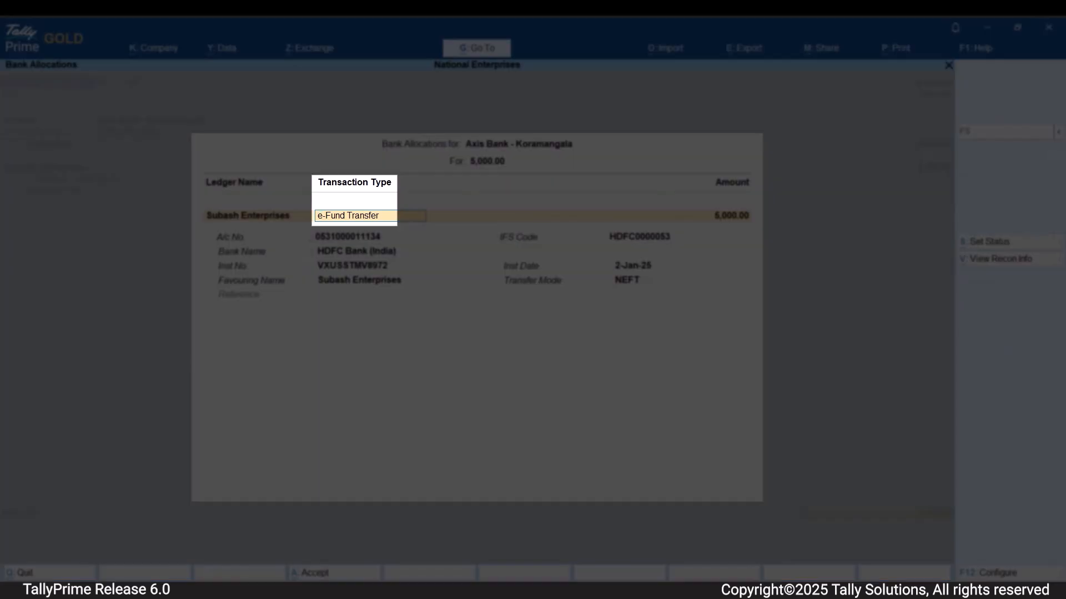
# Go through the e-Fund Transfer details and review the available transfer modes, keeping NEFT selected.
pyautogui.press('Return')
pyautogui.press('Return')
pyautogui.press('Return')
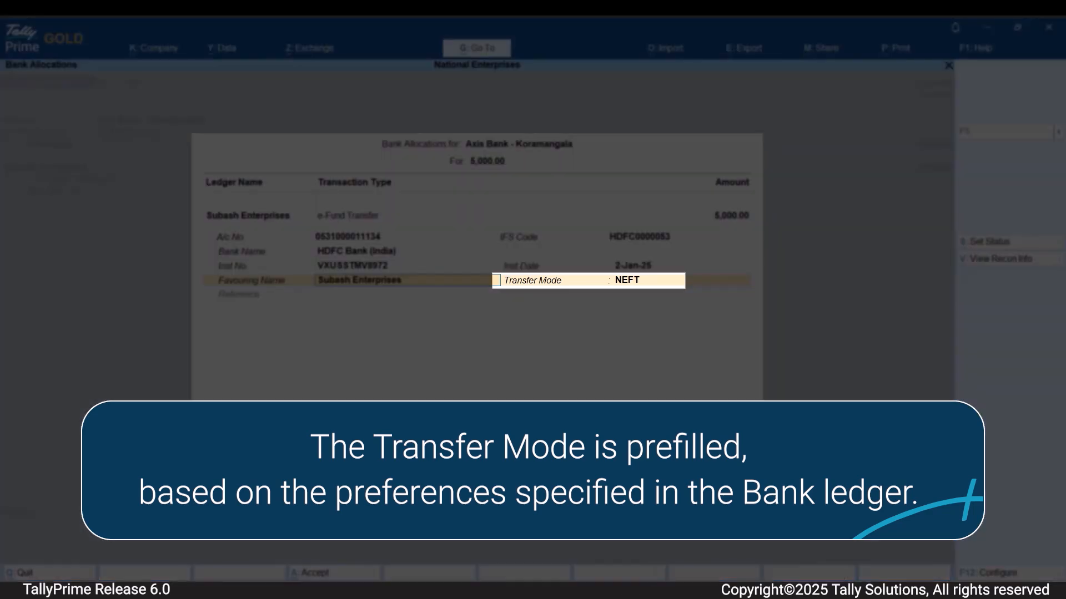
pyautogui.press('Return')
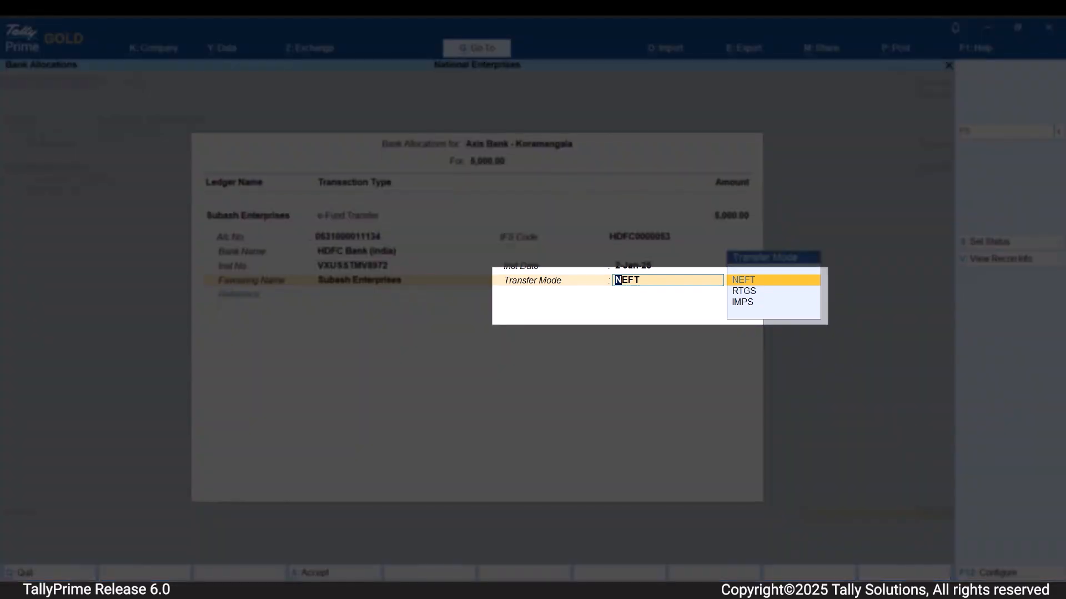
pyautogui.press('Down')
pyautogui.press('Down')
pyautogui.press('Up')
pyautogui.press('Up')
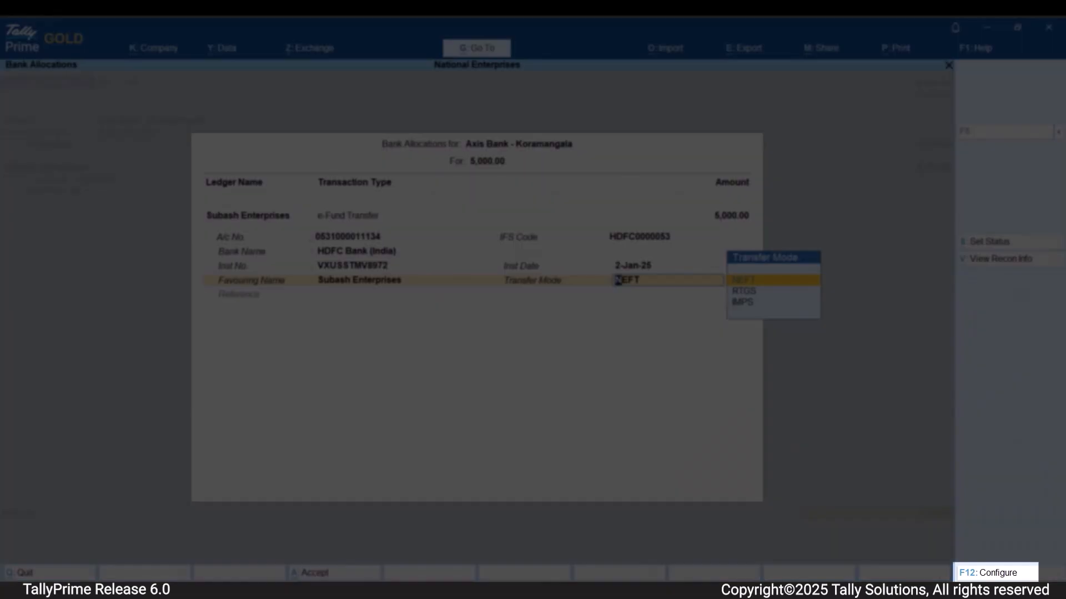
# Configure the bank allocations to show the bank date and bank status, setting both options to Yes.
pyautogui.press('F12')
pyautogui.press('Down')
pyautogui.press('Down')
pyautogui.press('Down')
pyautogui.press('Down')
pyautogui.press('Down')
pyautogui.press('Down')
pyautogui.press('Down')
pyautogui.press('Down')
pyautogui.write('y')
pyautogui.press('Return')
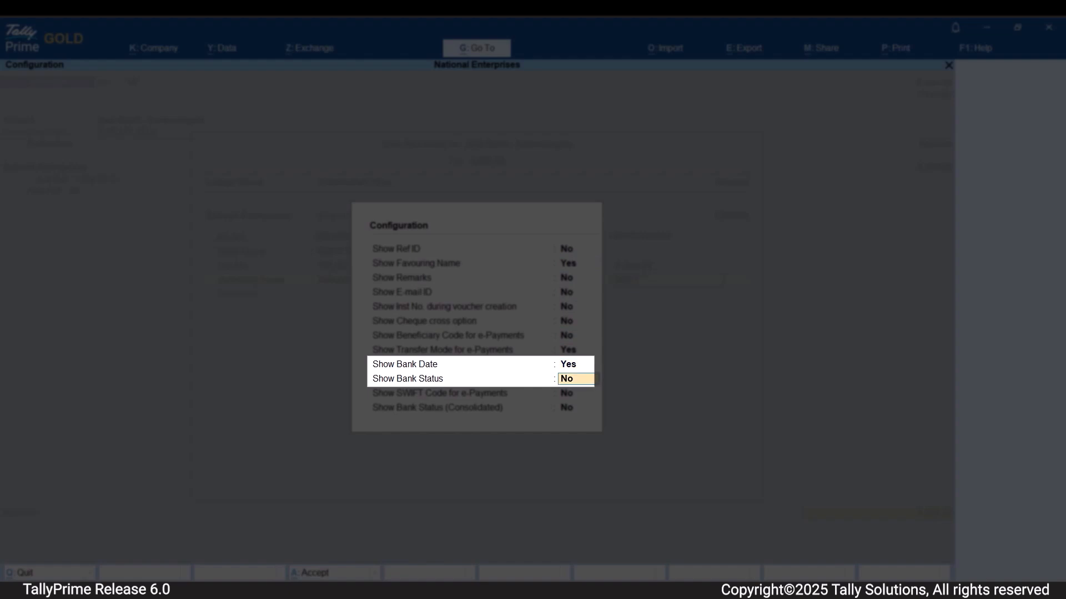
pyautogui.write('y')
pyautogui.press('Return')
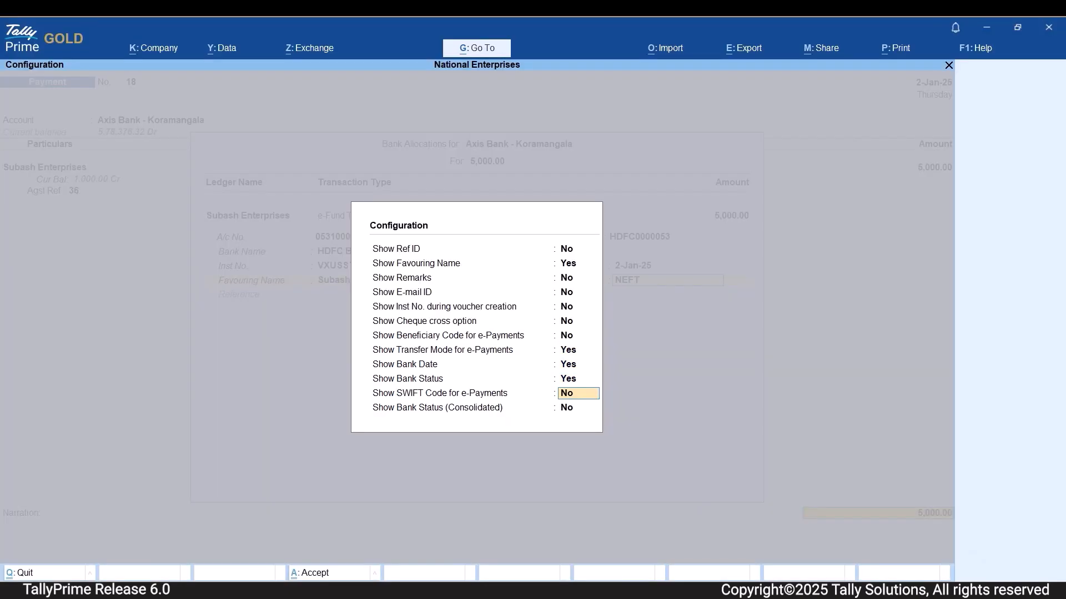
pyautogui.press('Return')
pyautogui.press('Return')
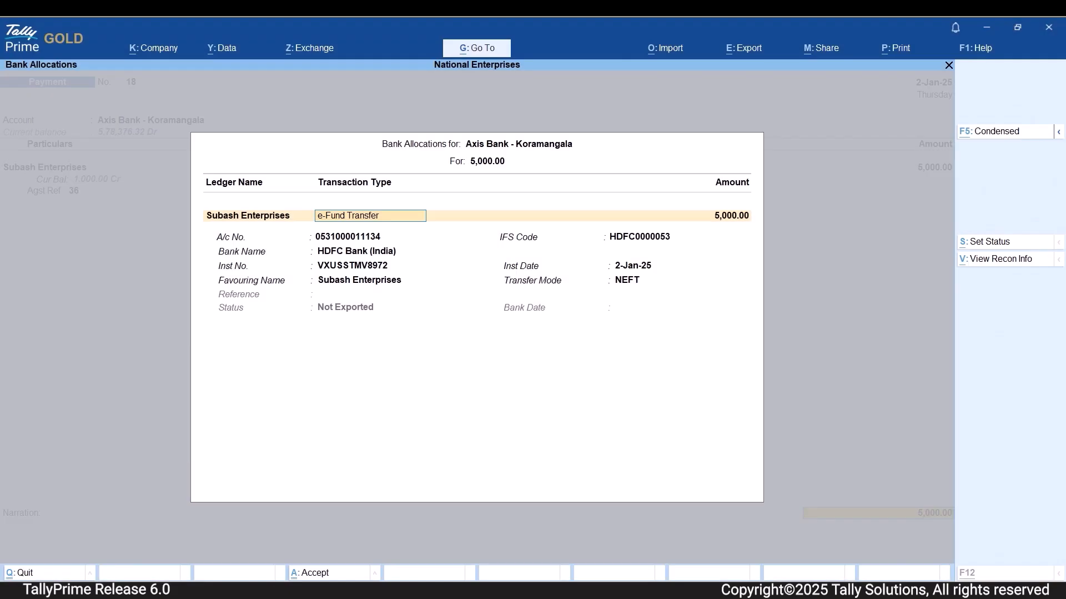
# Set the transaction status of the Subash Enterprises payment to On Hold with the comment "For Approval".
pyautogui.hotkey('alt', 's')
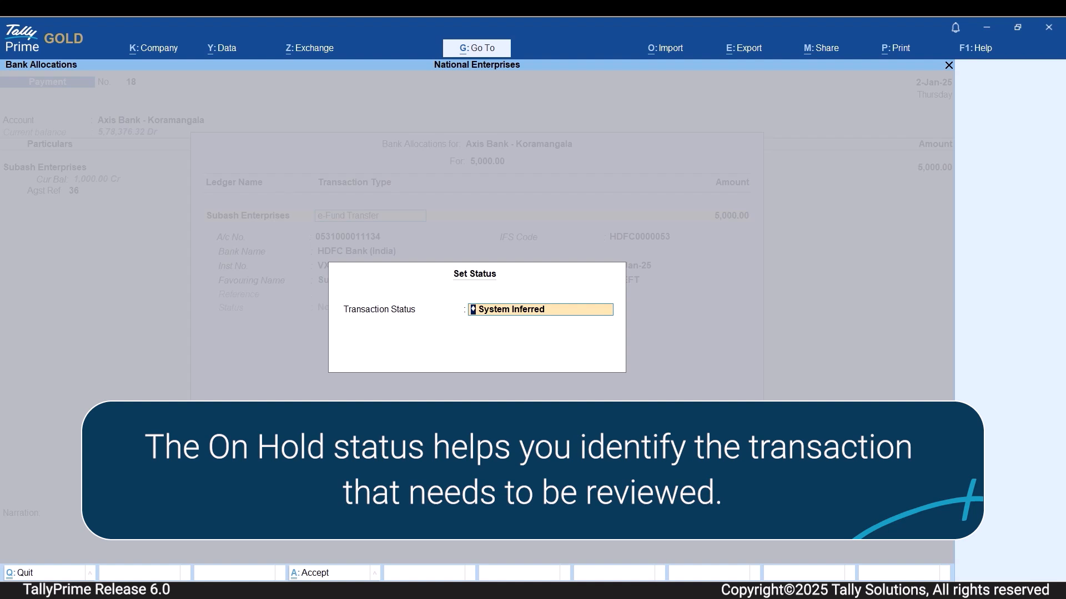
pyautogui.press('space')
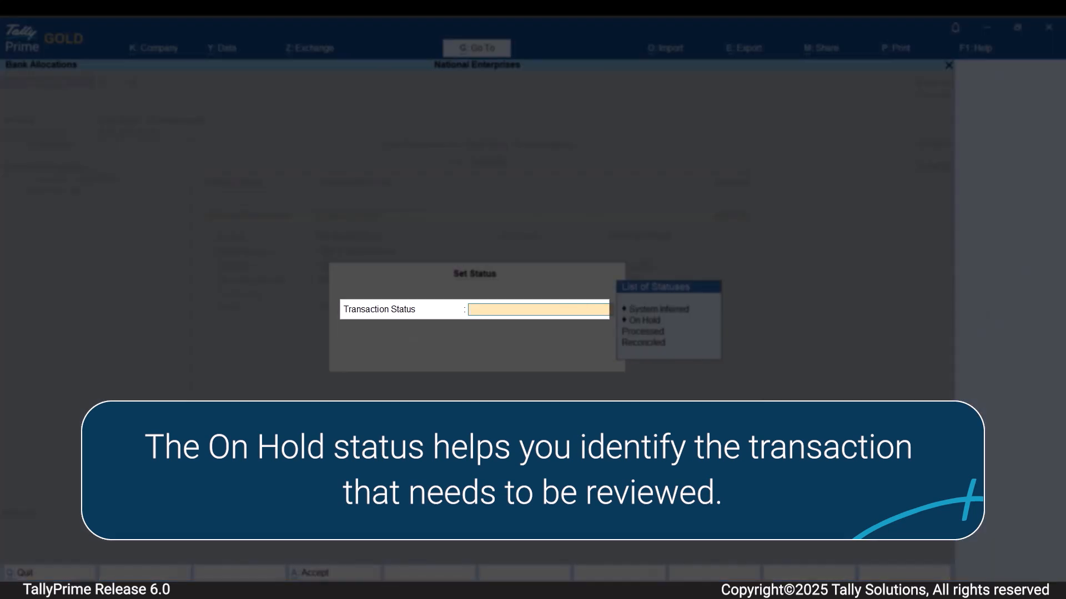
pyautogui.press('Down')
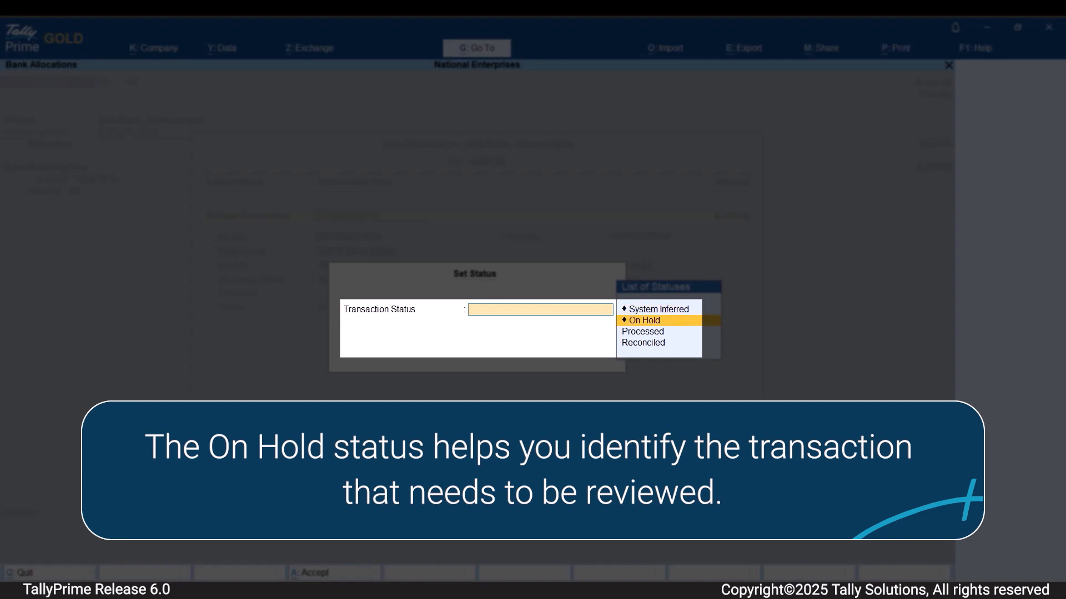
pyautogui.press('Return')
pyautogui.write('For Approval')
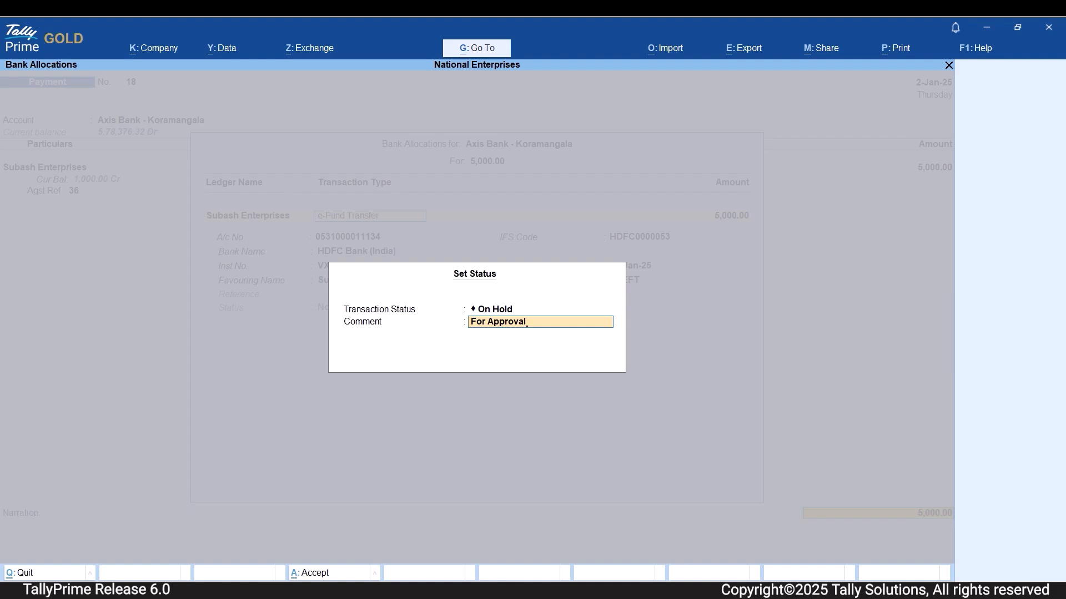
pyautogui.press('Return')
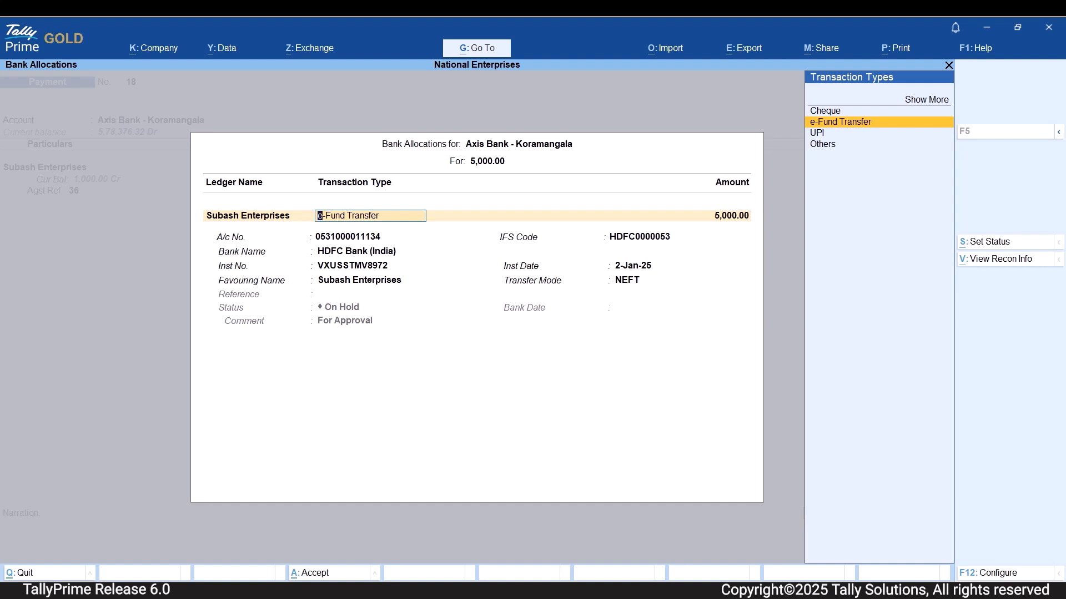
# Change the transaction status to Processed and enter the instrument number.
pyautogui.hotkey('ctrl', 's')
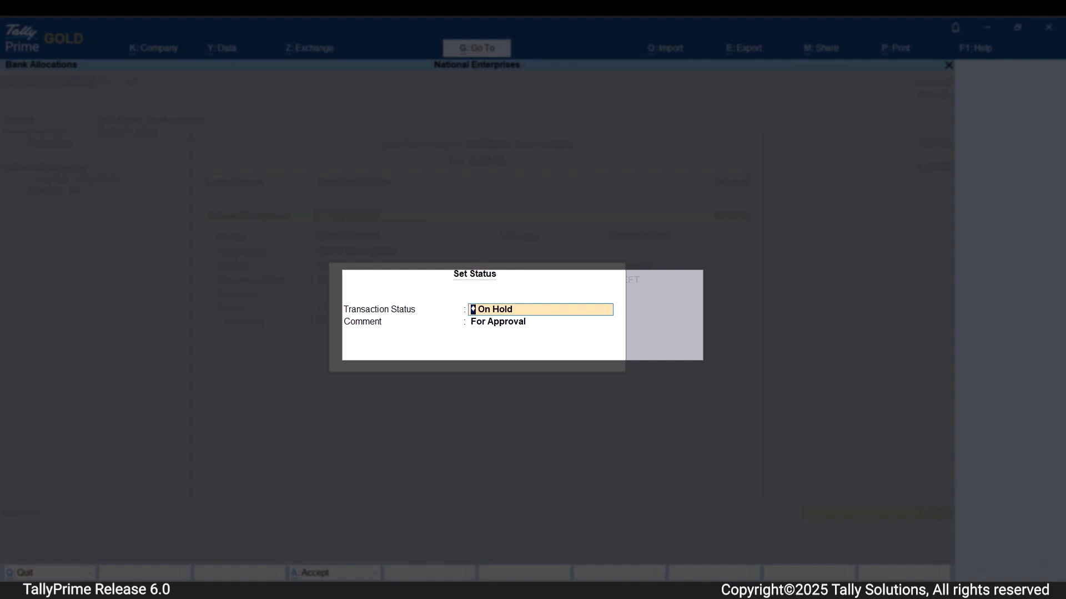
pyautogui.press('Up')
pyautogui.press('Down')
pyautogui.press('Down')
pyautogui.press('Return')
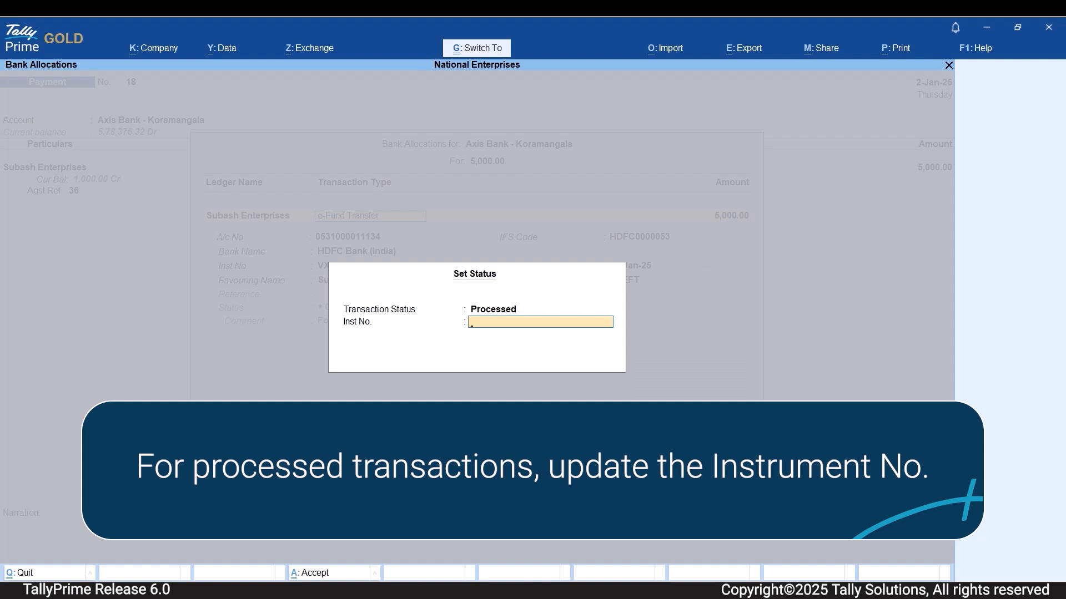
pyautogui.write('VXUSSTMV8972')
pyautogui.press('Return')
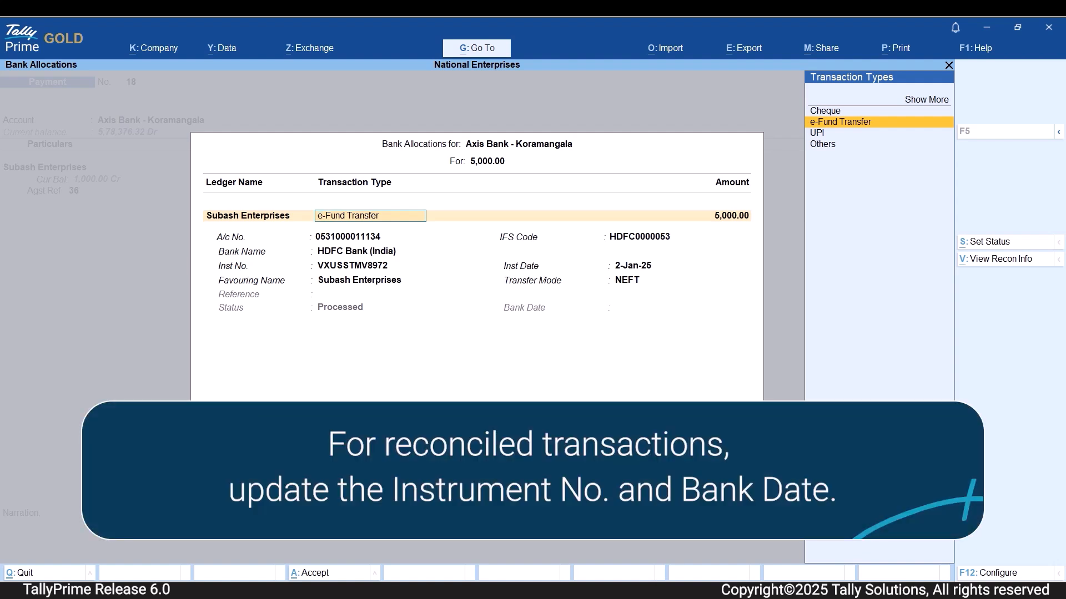
# Change the transaction status to Reconciled, keeping the instrument number, and set the bank date to 3-1-2025.
pyautogui.hotkey('alt', 's')
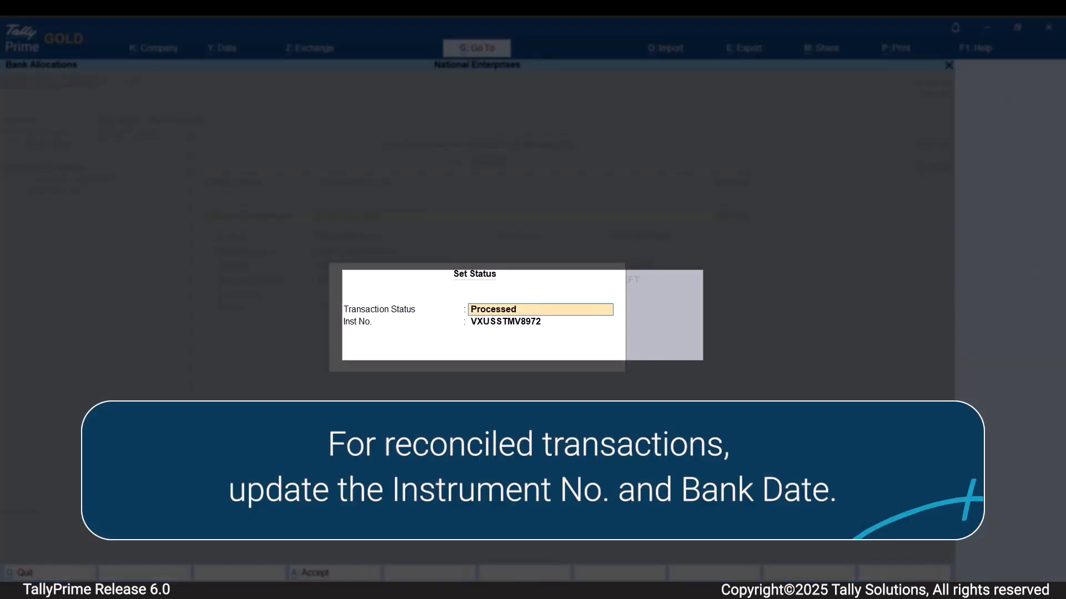
pyautogui.press('space')
pyautogui.press('Down')
pyautogui.press('Down')
pyautogui.press('Down')
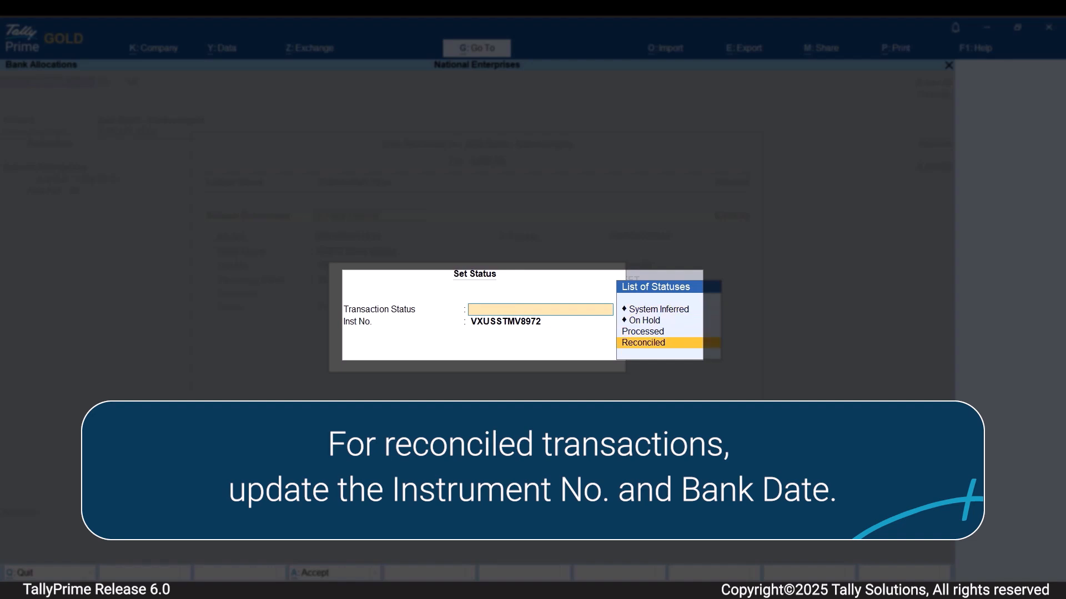
pyautogui.press('Return')
pyautogui.press('Return')
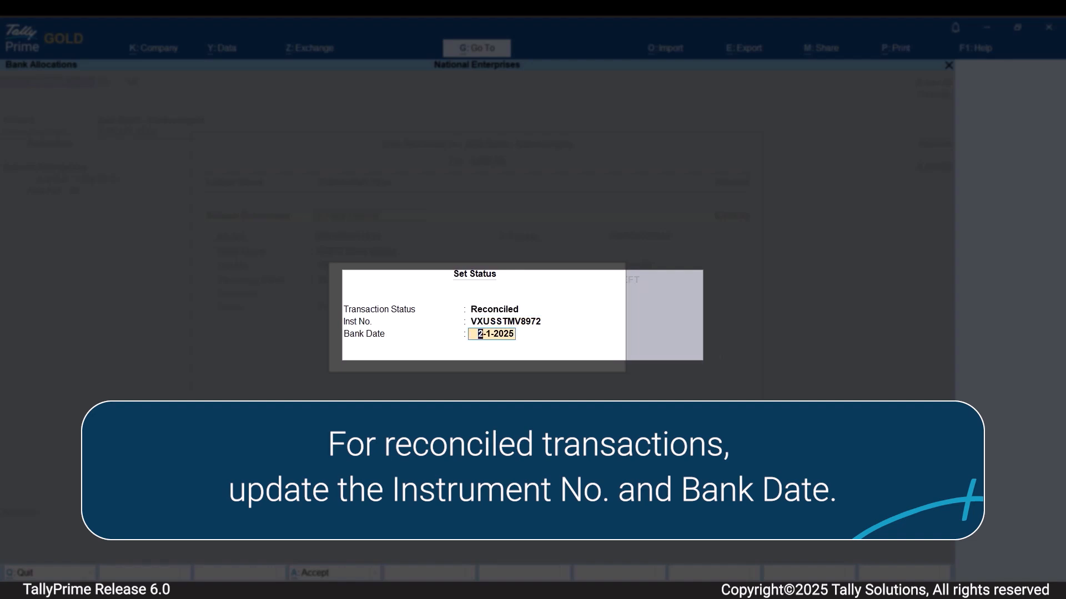
pyautogui.write('3-1')
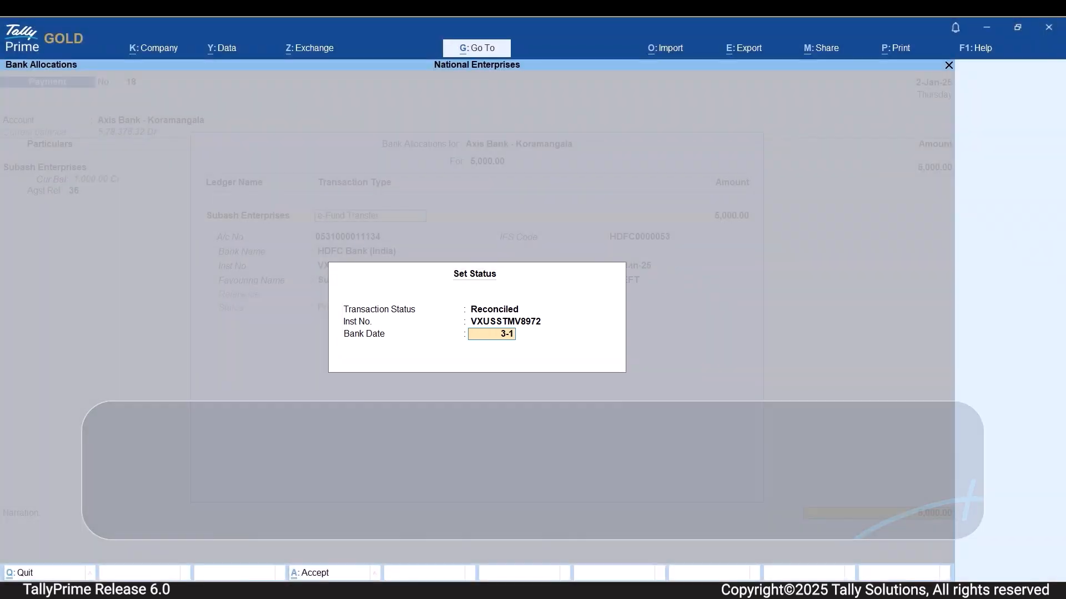
pyautogui.press('Return')
# Reset the transaction status to System Inferred.
pyautogui.hotkey('alt', 's')
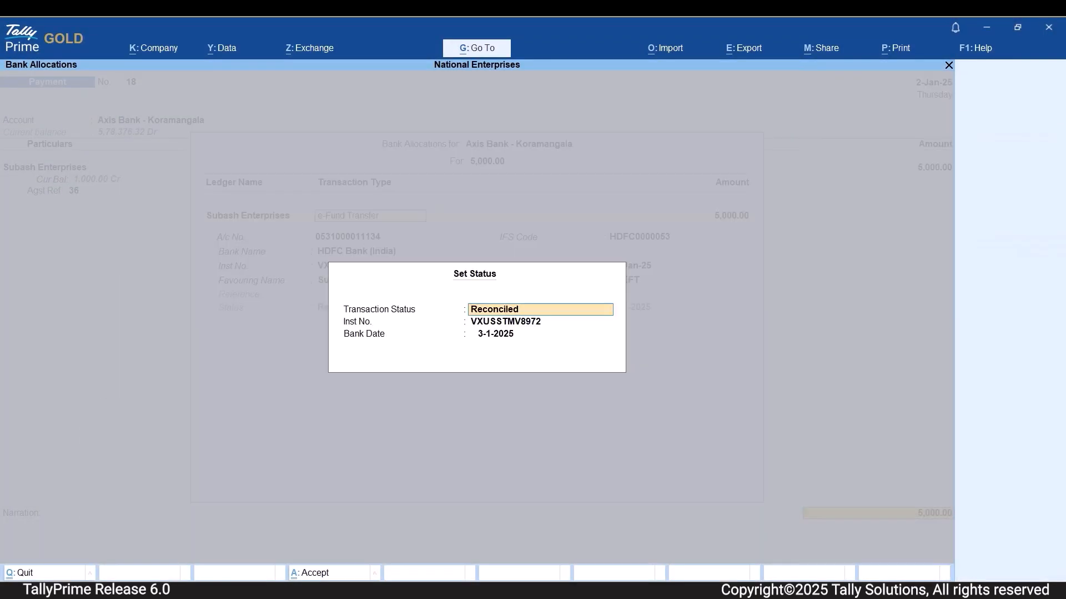
pyautogui.press('BackSpace')
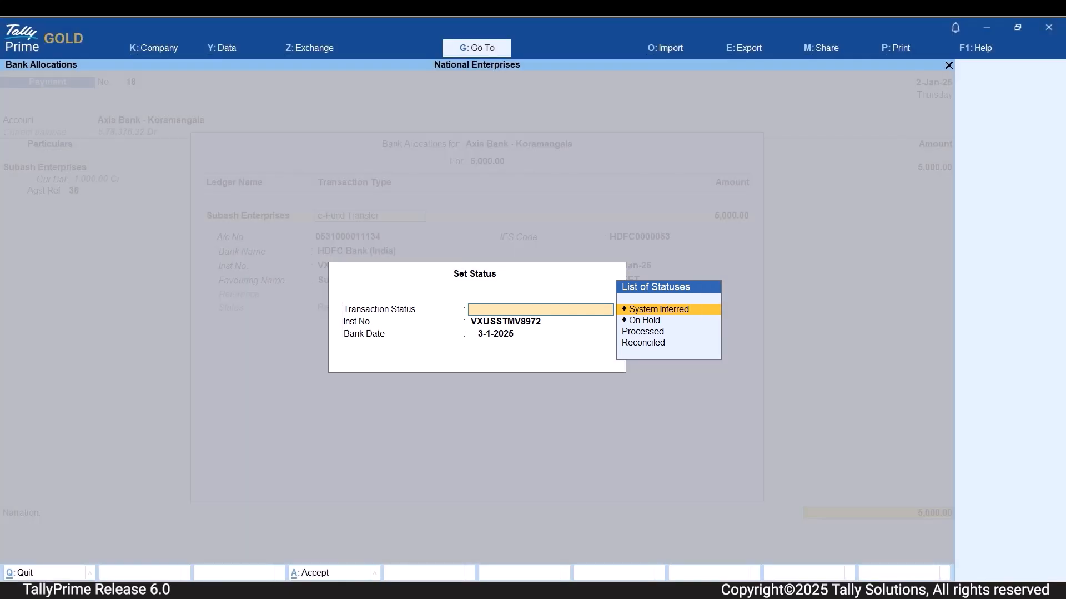
pyautogui.press('Escape')
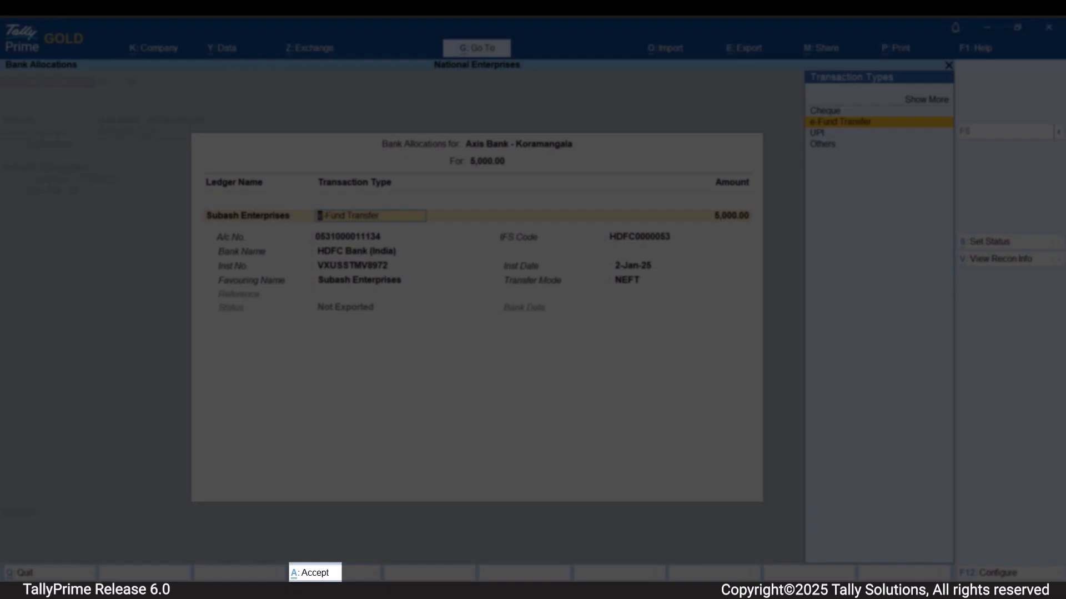
# Accept the bank allocations and finish the payment voucher without a narration.
pyautogui.hotkey('ctrl', 'a')
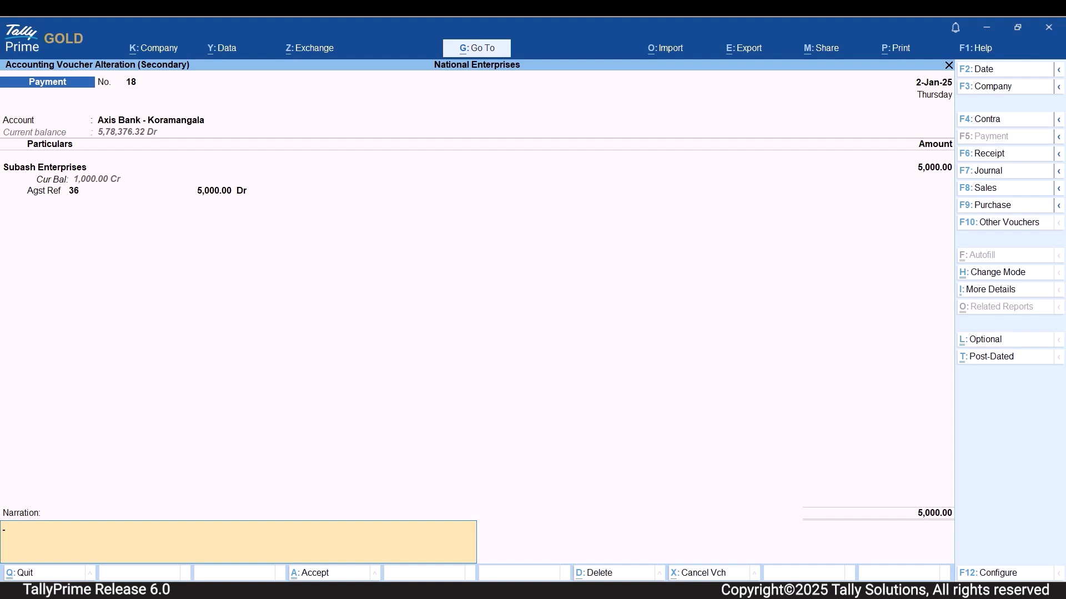
pyautogui.press('Return')
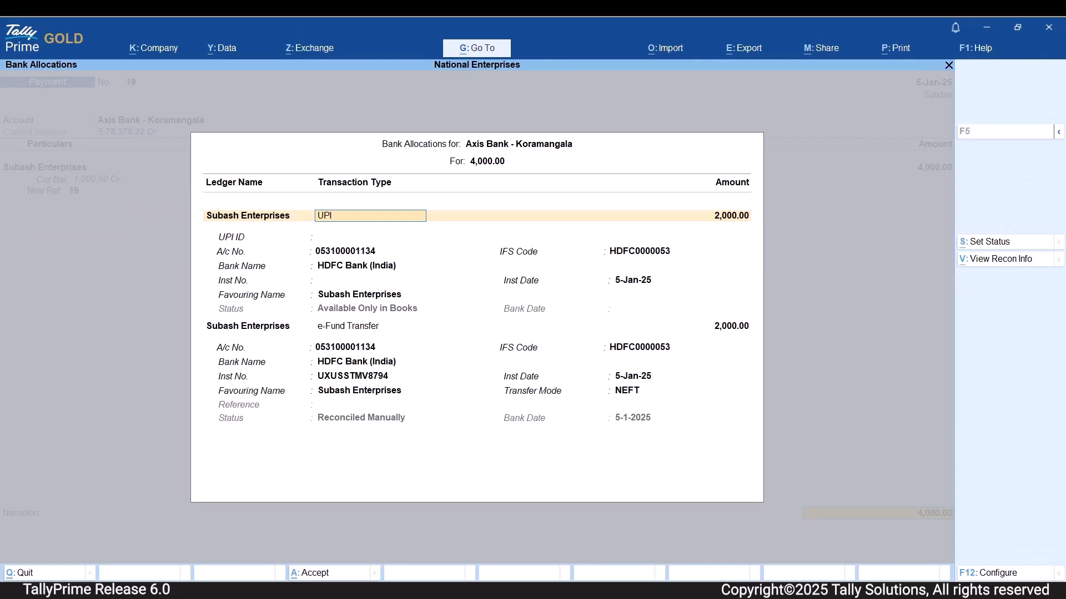
# Enable Show Bank Status (Consolidated) for the bank allocations of the 4,000.00 Subash Enterprises payment.
pyautogui.press('F12')
pyautogui.press('Down')
pyautogui.press('Down')
pyautogui.press('Down')
pyautogui.press('Down')
pyautogui.press('Down')
pyautogui.press('Down')
pyautogui.press('Down')
pyautogui.press('Down')
pyautogui.press('Down')
pyautogui.press('Down')
pyautogui.press('Down')
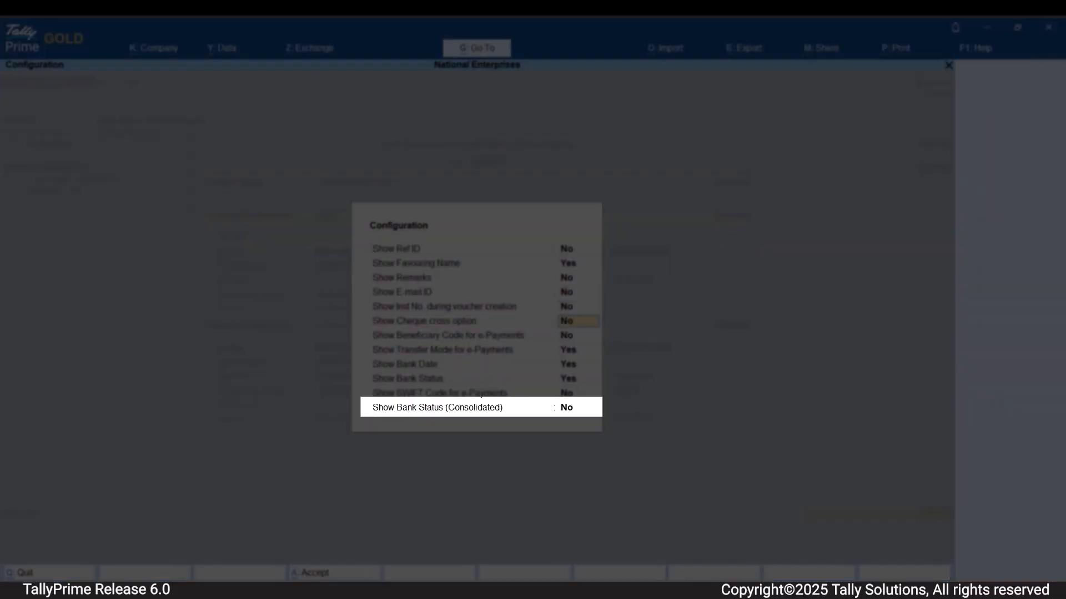
pyautogui.write('yes')
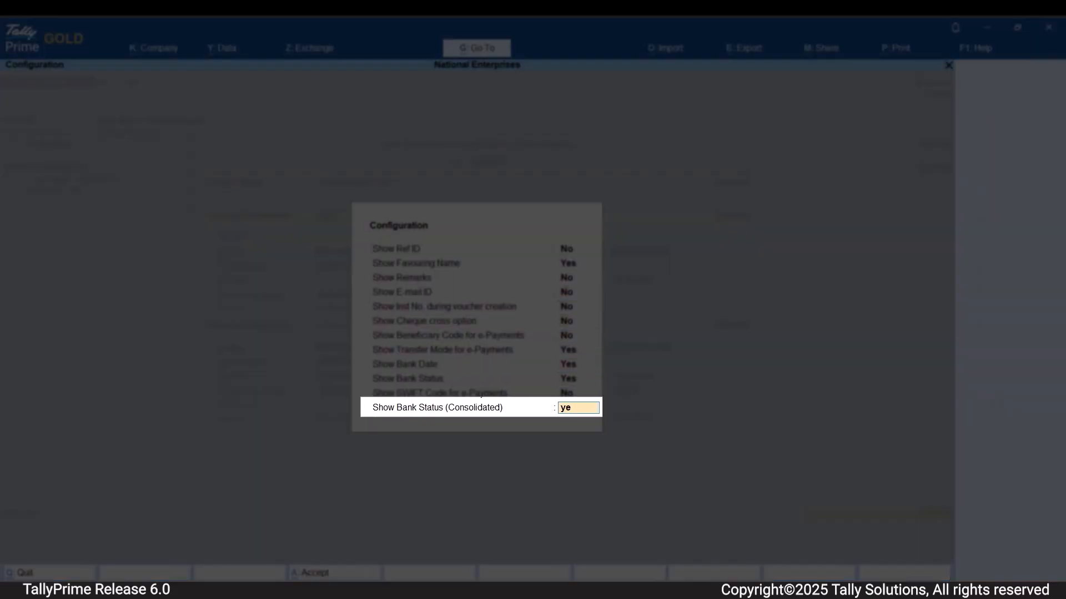
pyautogui.press('Return')
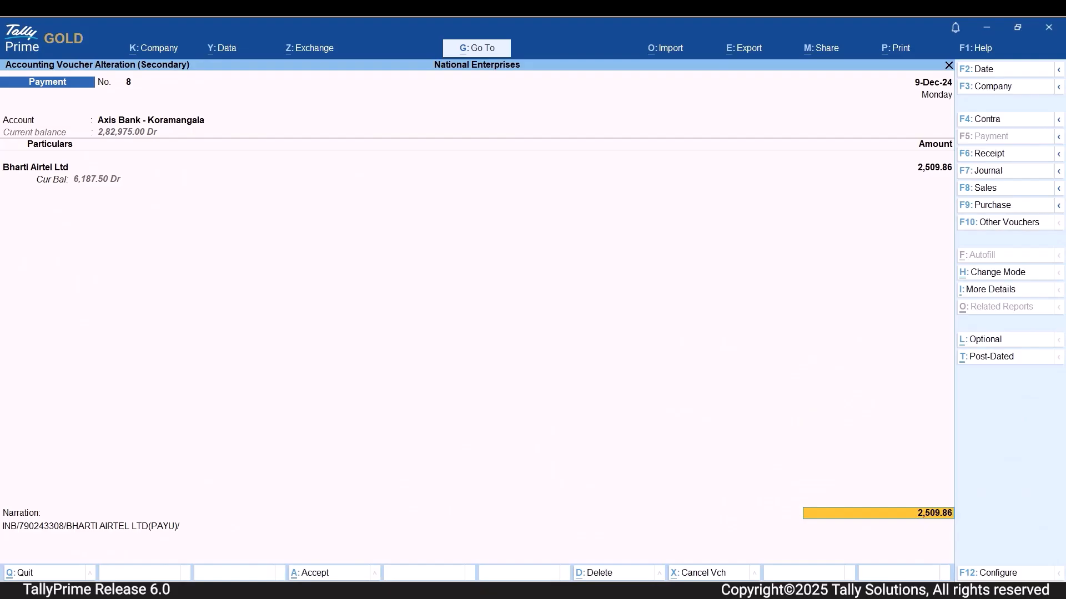
# View the transaction reconciliation info for the Bharti Airtel Ltd payment, then accept its bank allocations.
pyautogui.press('Return')
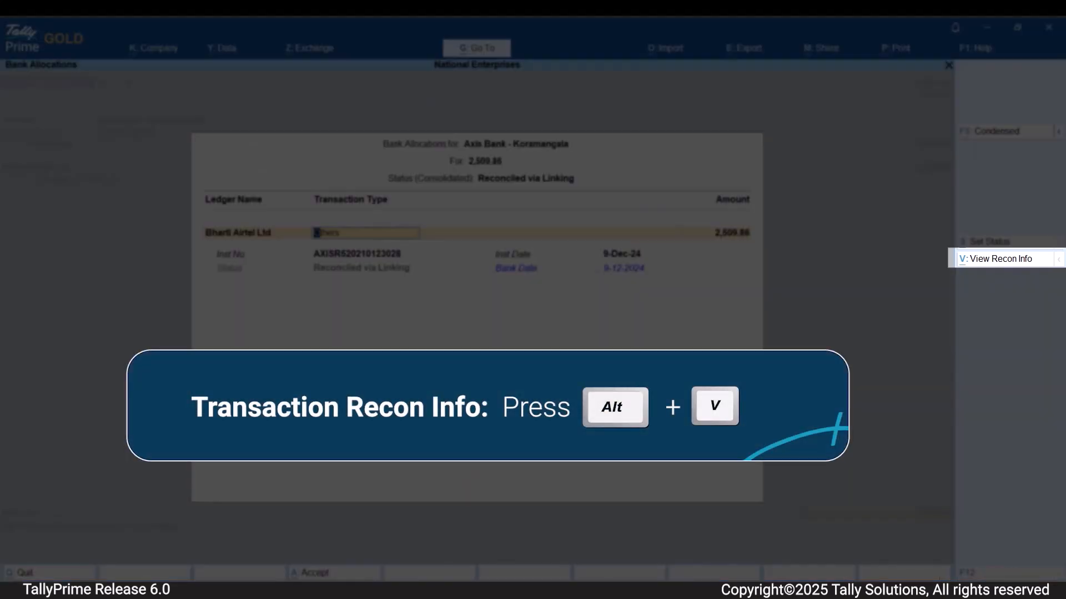
pyautogui.hotkey('alt', 'v')
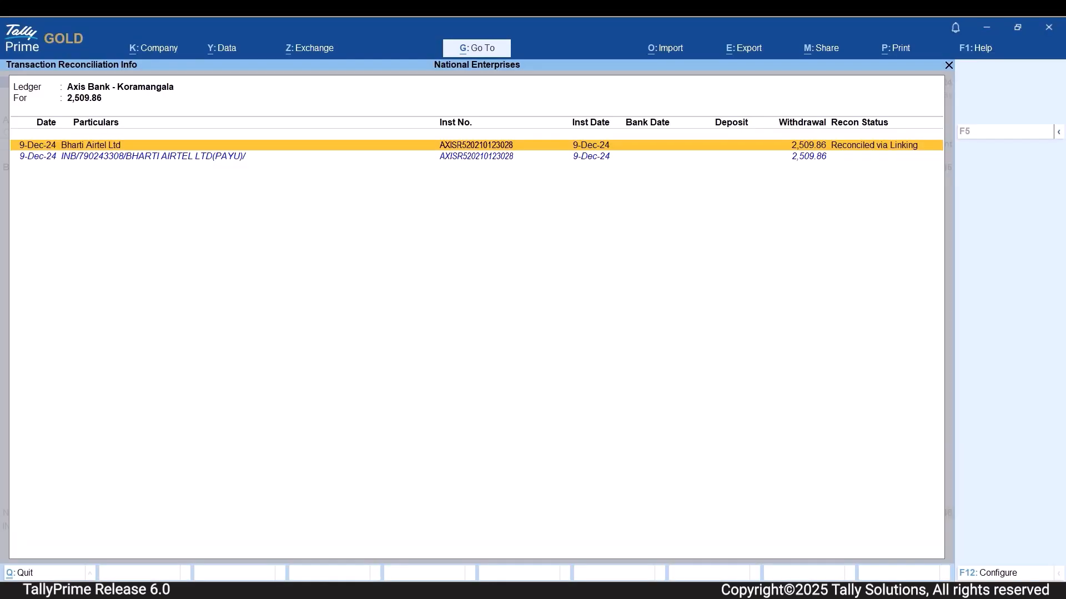
pyautogui.press('Return')
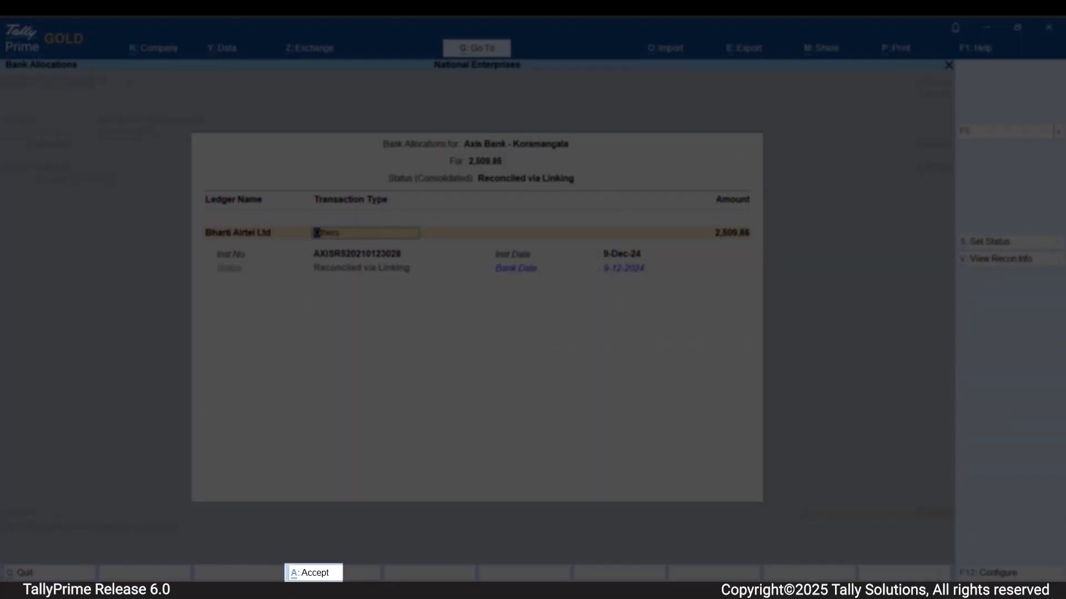
pyautogui.hotkey('ctrl', 'a')
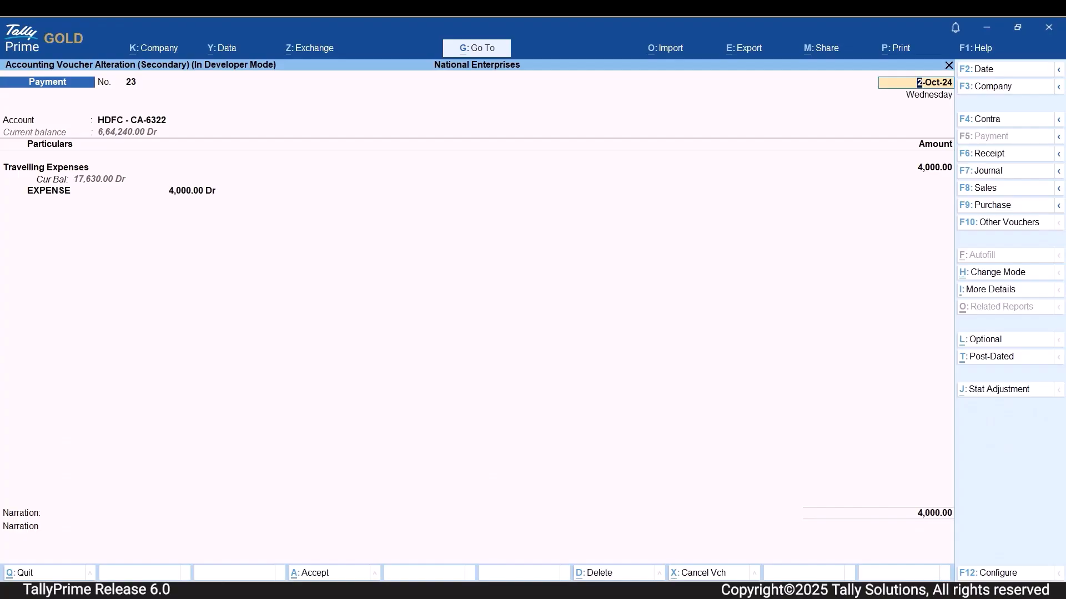
# Enable Show more configurations and Remove Bank Date/Recon Link while altering Reconciled Vouchers for the payment voucher, then accept the configuration.
pyautogui.press('F12')
pyautogui.press('y')
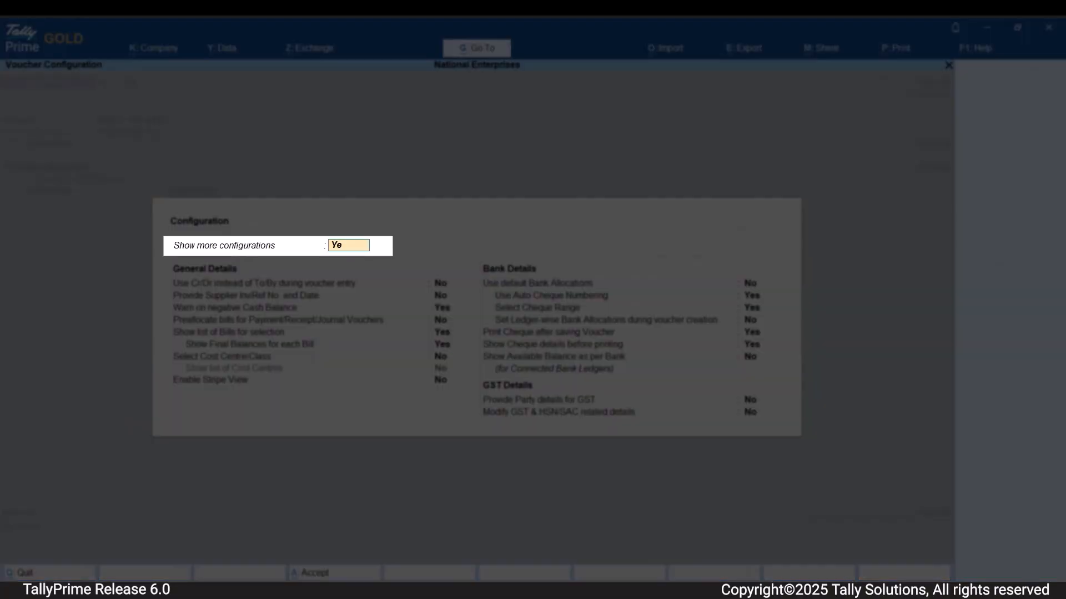
pyautogui.press('Return')
pyautogui.press('Down')
pyautogui.press('Down')
pyautogui.press('Down')
pyautogui.press('Down')
pyautogui.press('Down')
pyautogui.press('Down')
pyautogui.press('Down')
pyautogui.press('Down')
pyautogui.press('Down')
pyautogui.press('Down')
pyautogui.press('Down')
pyautogui.press('Down')
pyautogui.press('Down')
pyautogui.press('Down')
pyautogui.press('Down')
pyautogui.press('Down')
pyautogui.press('Down')
pyautogui.press('Down')
pyautogui.press('Down')
pyautogui.press('Down')
pyautogui.press('Down')
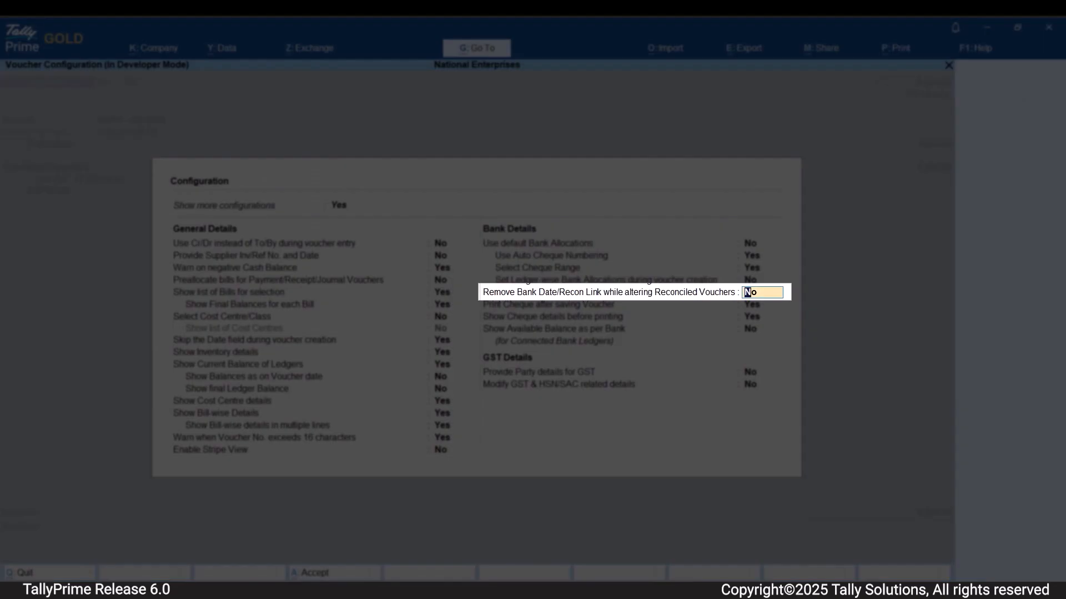
pyautogui.write('Yes')
pyautogui.press('Return')
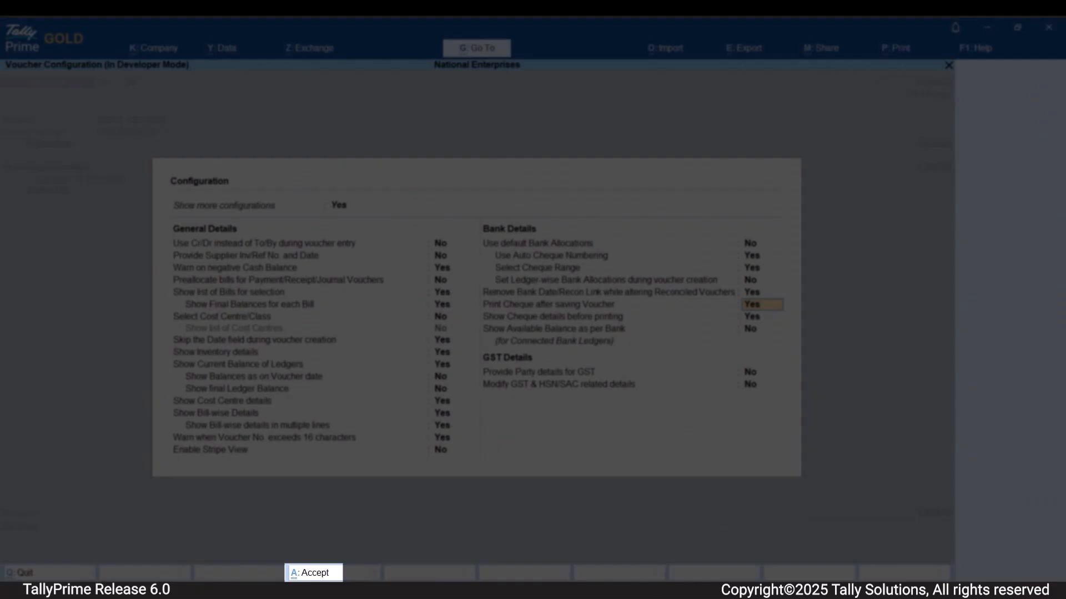
pyautogui.hotkey('ctrl', 'a')
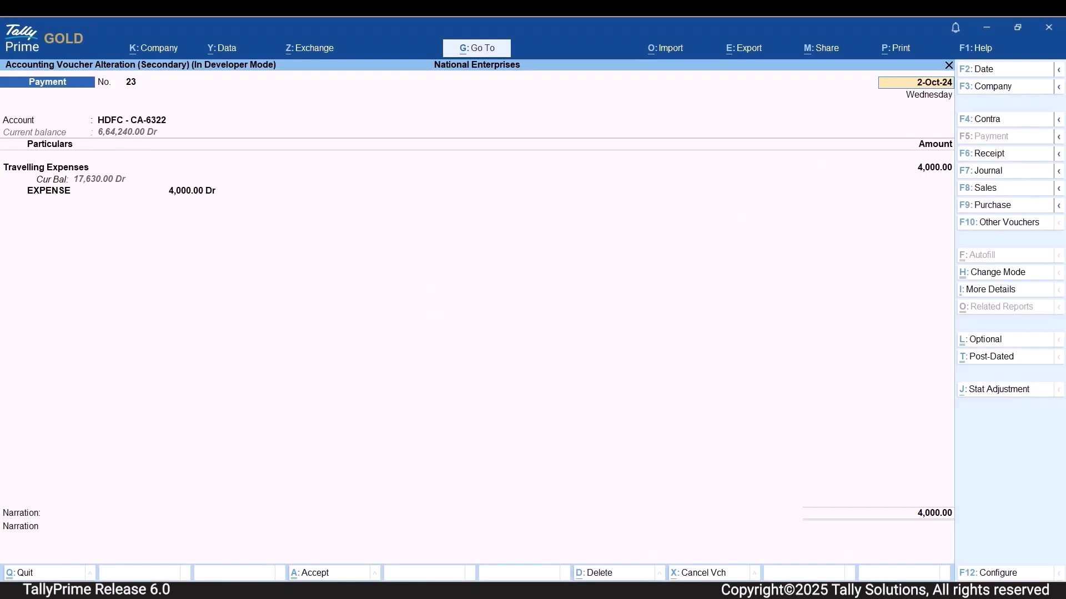
# Set the Travelling Expenses amount to 5000 in the 2-Oct-24 payment voucher and accept the entry.
pyautogui.click(934, 167)
pyautogui.write('5000')
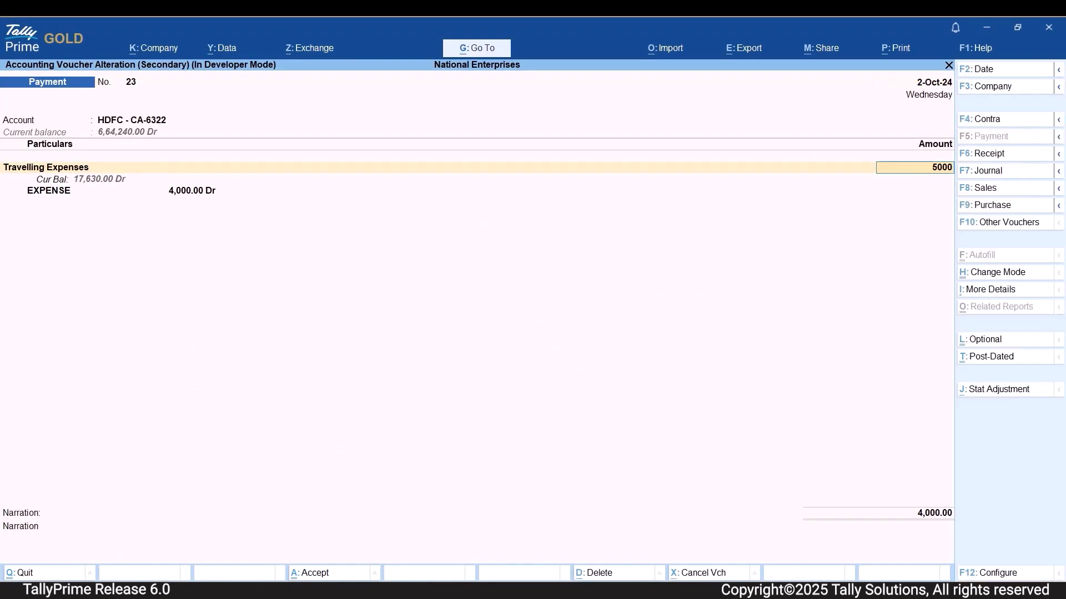
pyautogui.press('Return')
pyautogui.hotkey('ctrl', 'a')
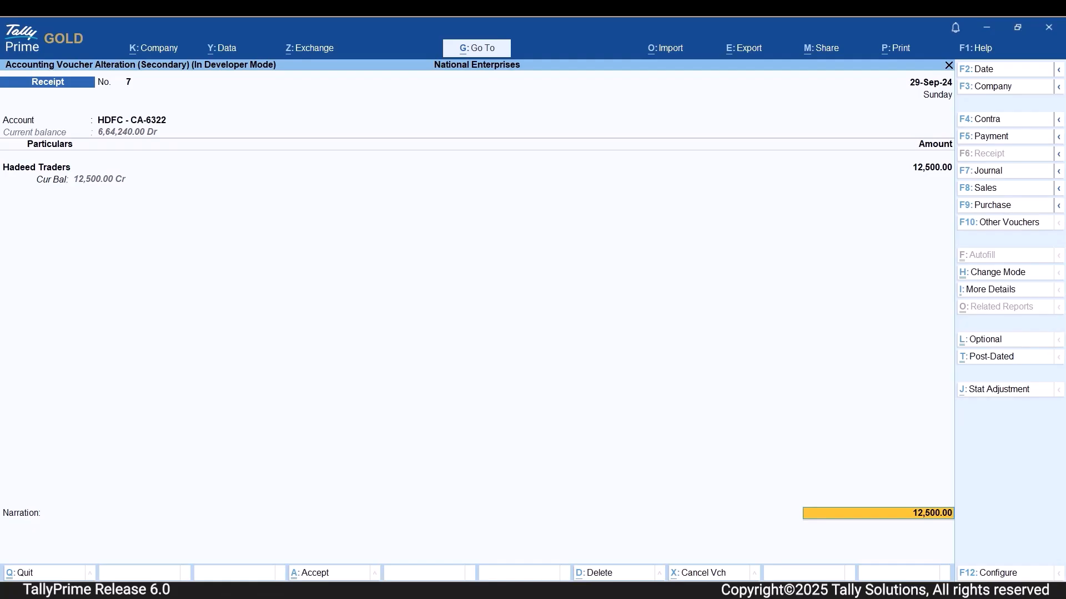
# Set the Hadeed Traders receipt's transaction status to Reconciled with the date 30-9, then accept its bank allocations and the voucher.
pyautogui.press('Return')
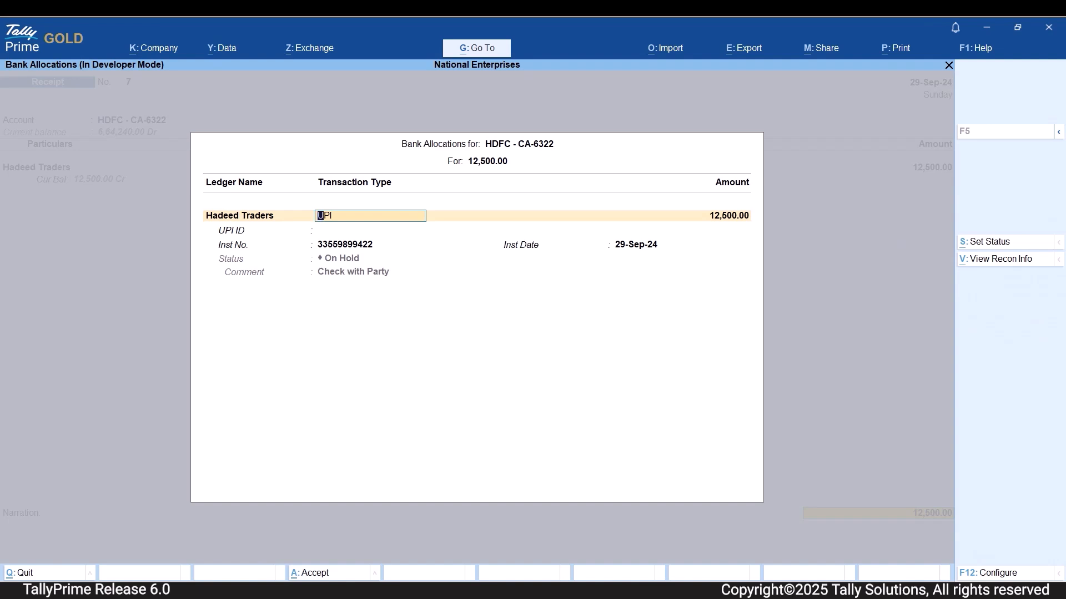
pyautogui.hotkey('alt', 's')
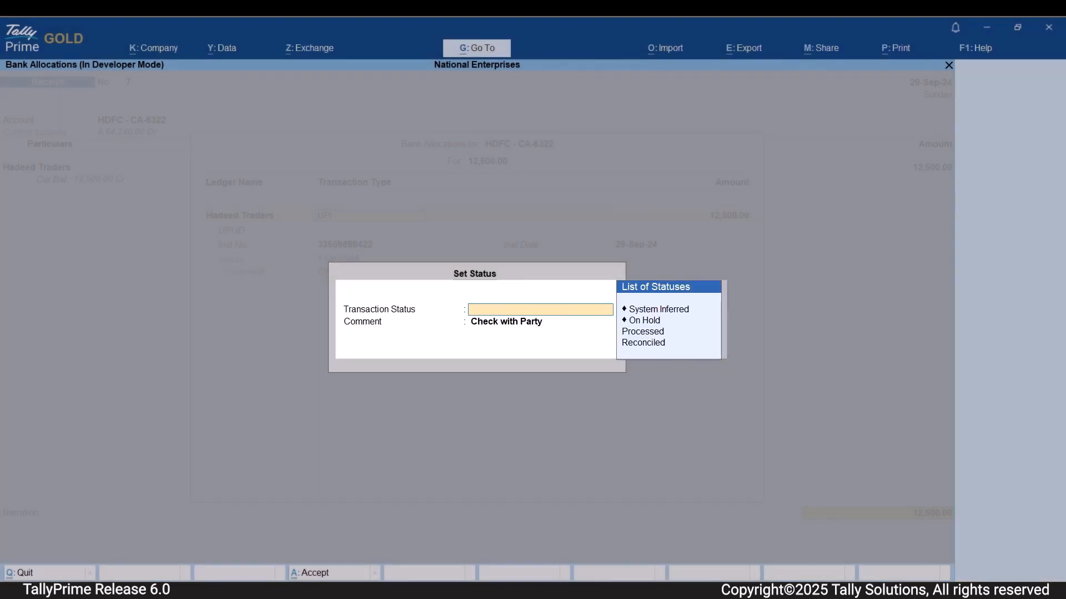
pyautogui.press('Down')
pyautogui.press('Down')
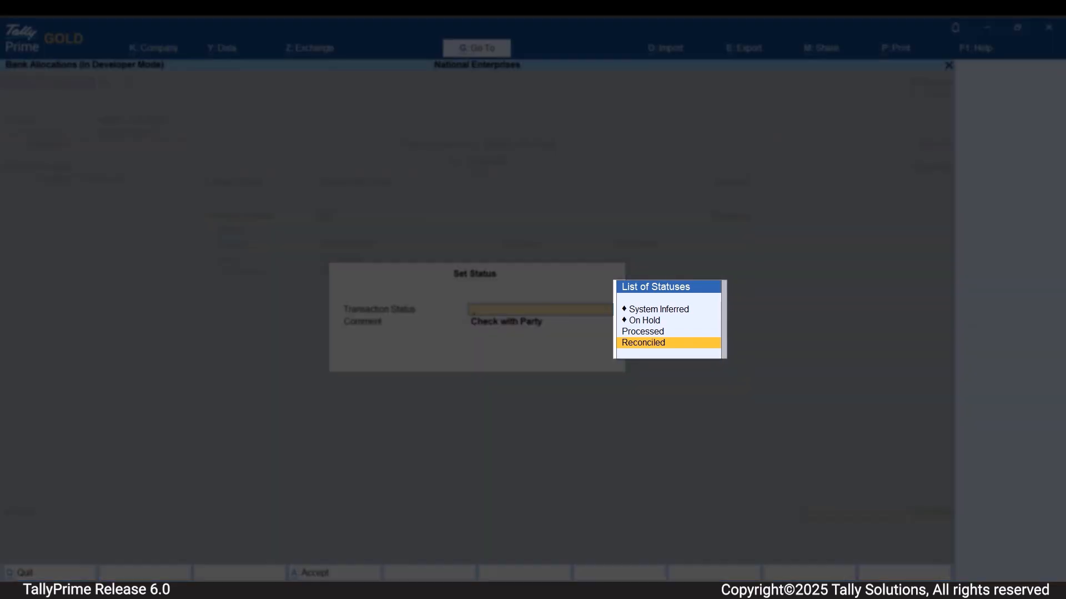
pyautogui.press('Return')
pyautogui.press('Return')
pyautogui.write('30-9')
# Open the bank allocations of the 35,000.00 Supreme Computers receipt dated 27-Sep-24.
pyautogui.press('Return')
pyautogui.hotkey('ctrl', 'a')
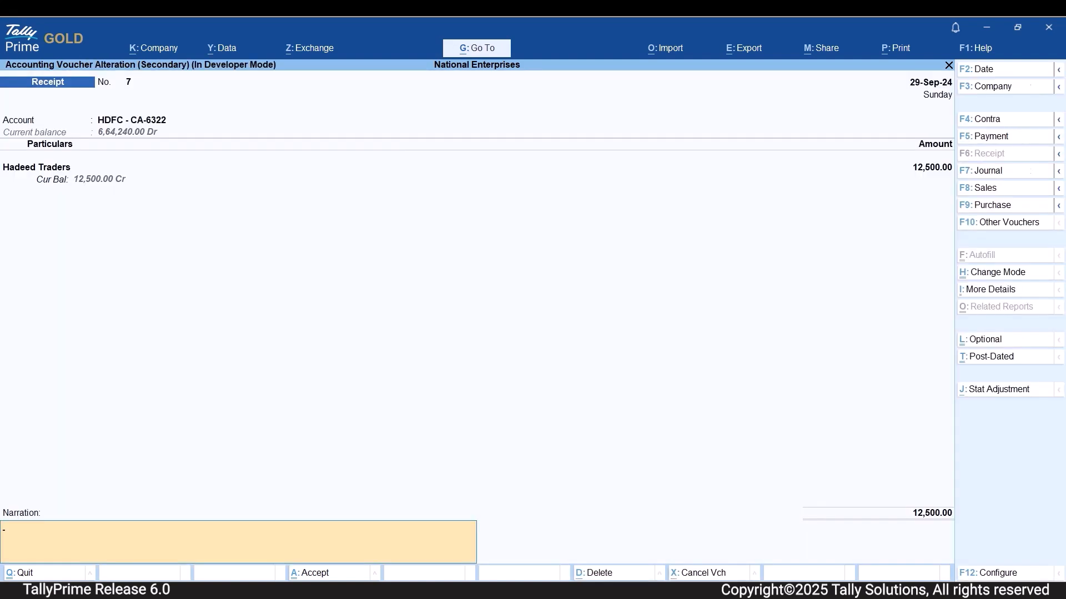
pyautogui.hotkey('ctrl', 'a')
pyautogui.press('Up')
pyautogui.press('Up')
pyautogui.press('Up')
pyautogui.press('Up')
pyautogui.press('Up')
pyautogui.press('Return')
pyautogui.press('Return')
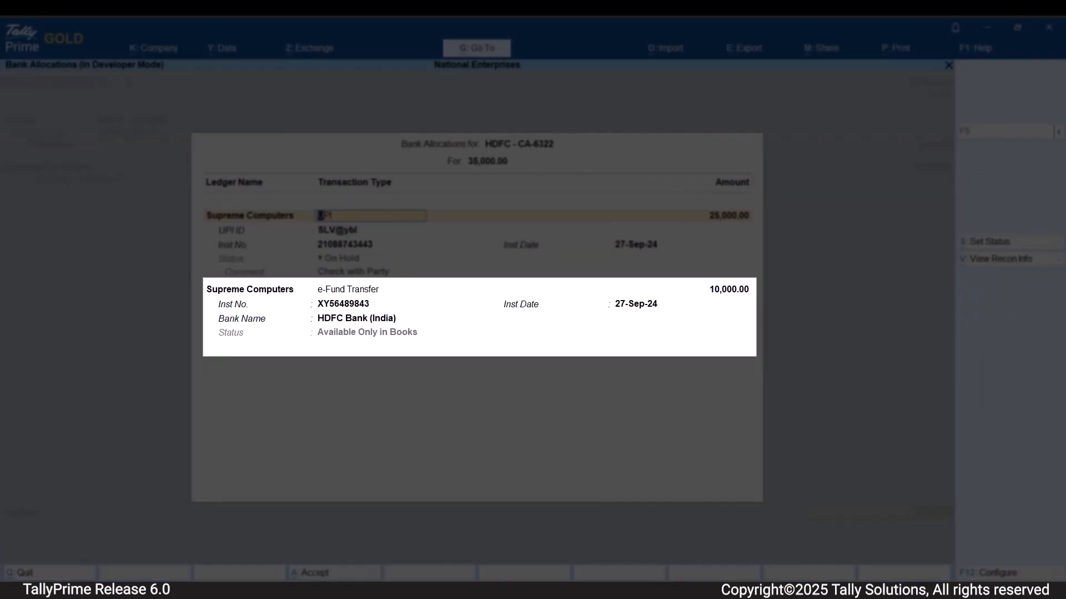
# Enable Show Bank Status (Consolidated) for the Supreme Computers bank allocations, then return to the Day Book.
pyautogui.press('F12')
pyautogui.press('Down')
pyautogui.press('Down')
pyautogui.press('Down')
pyautogui.press('Down')
pyautogui.press('Down')
pyautogui.press('Down')
pyautogui.press('Down')
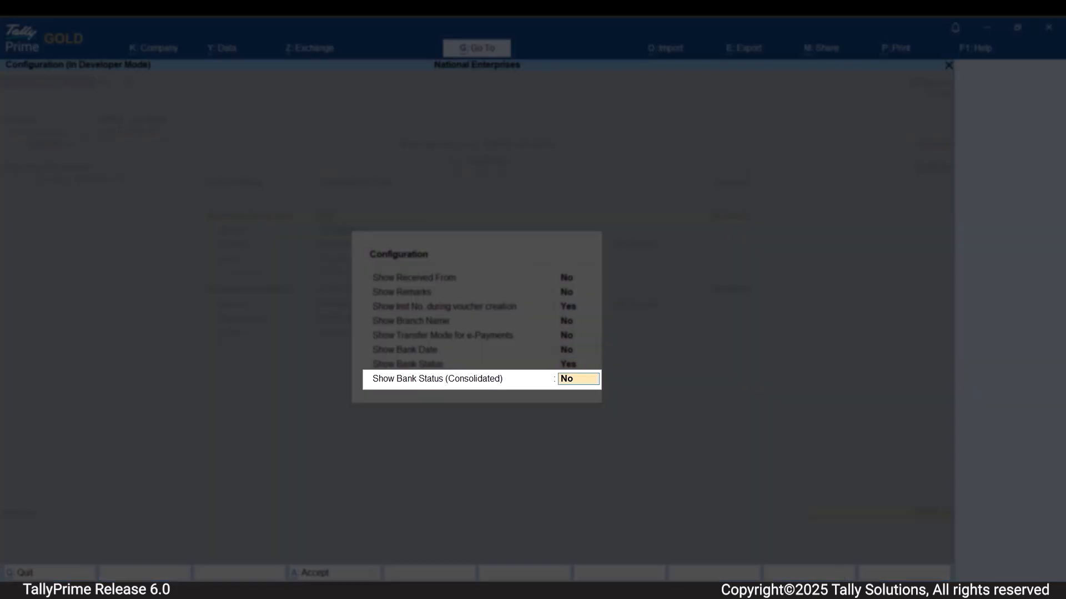
pyautogui.write('Yes')
pyautogui.press('Return')
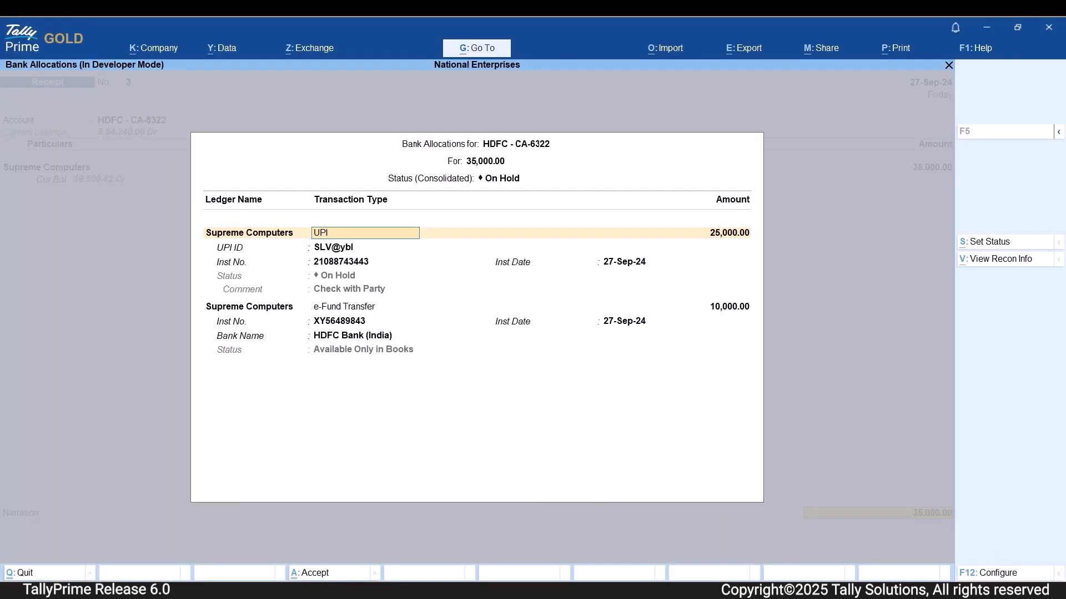
pyautogui.press('Escape')
pyautogui.press('Escape')
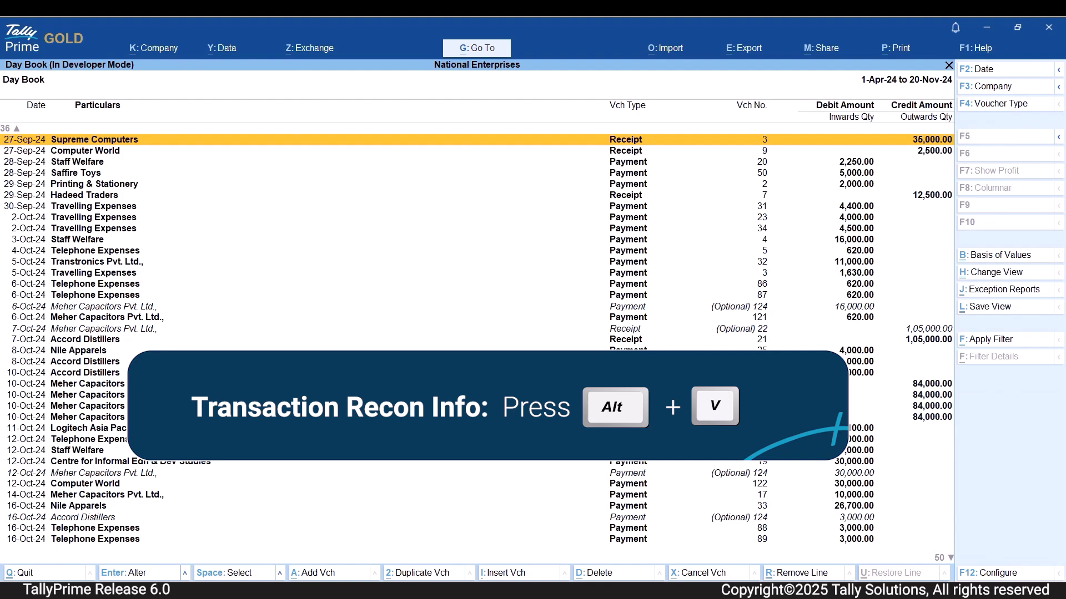
# Open the bank allocations of the 12,500.00 Hadeed Traders receipt and view its transaction reconciliation info.
pyautogui.press('Down')
pyautogui.press('Down')
pyautogui.press('Down')
pyautogui.press('Down')
pyautogui.press('Down')
pyautogui.press('Return')
pyautogui.hotkey('ctrl', 'End')
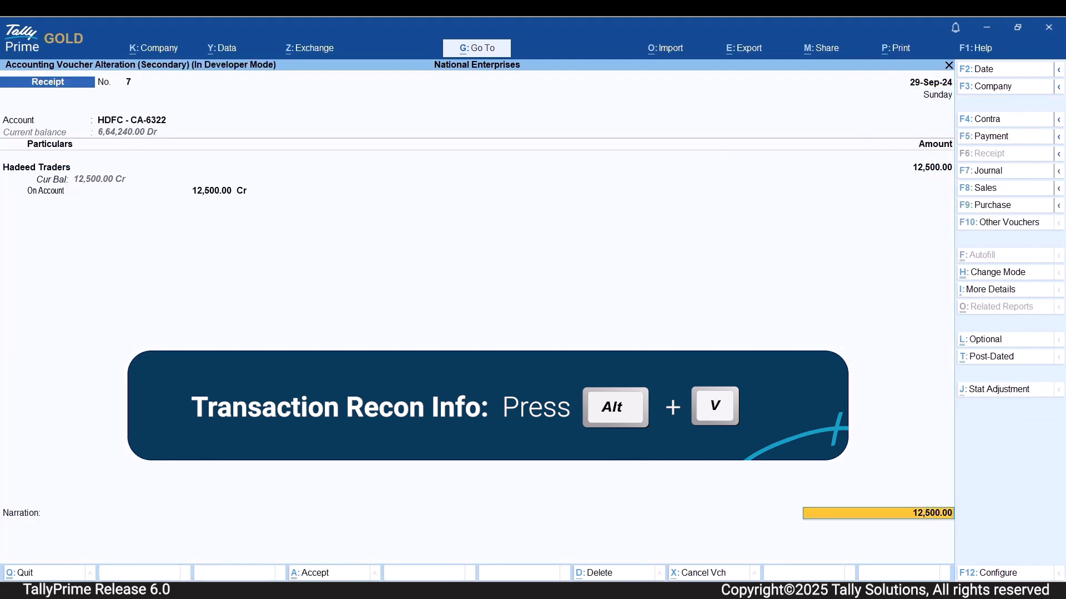
pyautogui.press('Return')
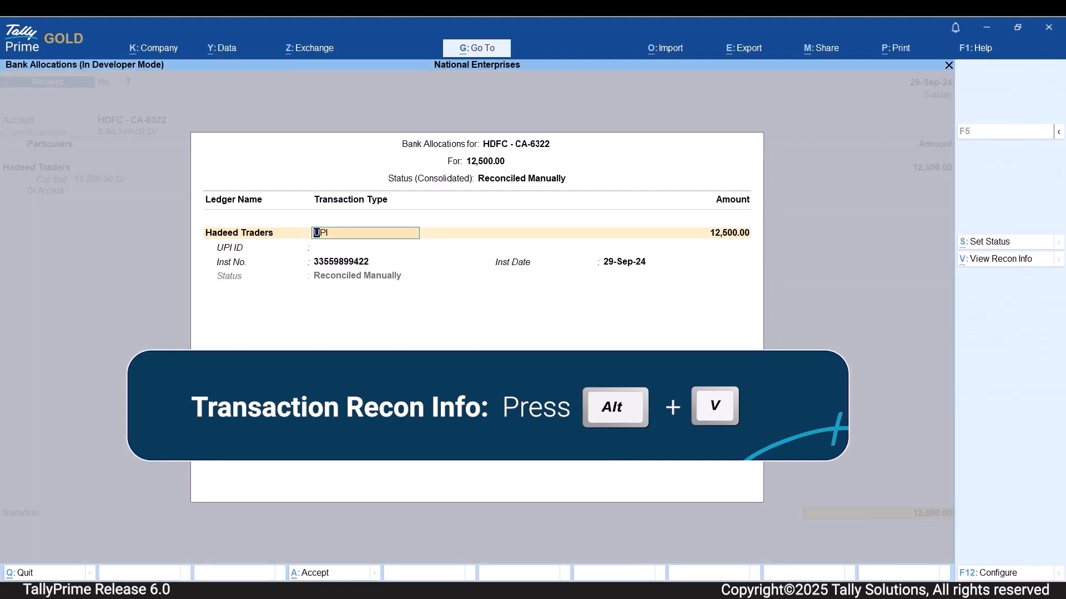
pyautogui.hotkey('alt', 'v')
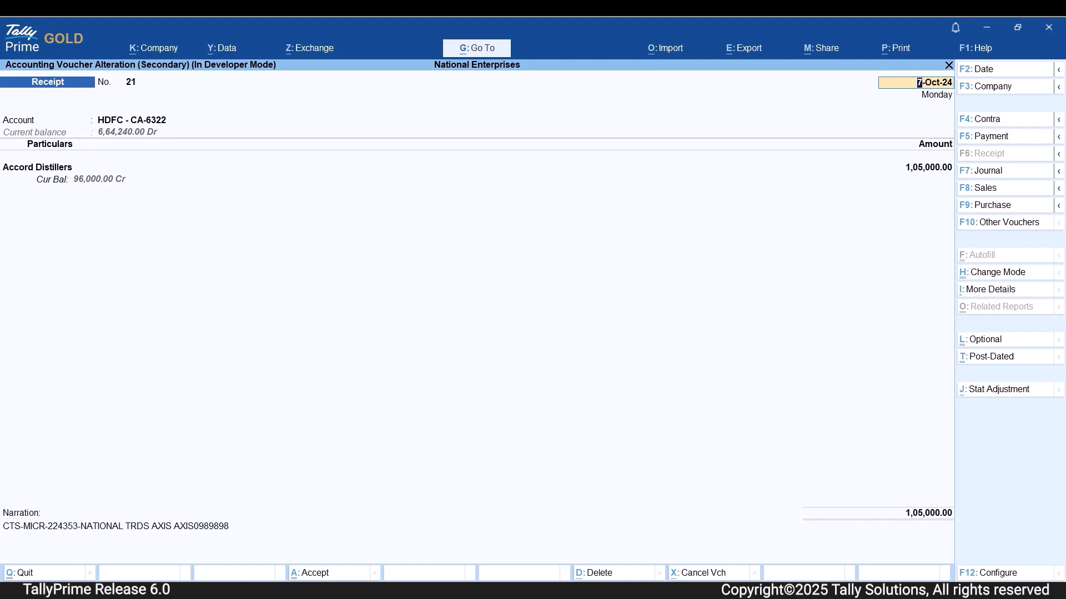
# Enable Remove Bank Date/Recon Link while altering Reconciled Vouchers for the Accord Distillers receipt and accept the configuration.
pyautogui.press('F12')
pyautogui.press('Down')
pyautogui.press('Down')
pyautogui.press('Down')
pyautogui.press('Down')
pyautogui.press('Down')
pyautogui.press('Down')
pyautogui.press('Down')
pyautogui.press('Down')
pyautogui.press('Down')
pyautogui.press('Down')
pyautogui.press('Down')
pyautogui.press('Down')
pyautogui.press('Down')
pyautogui.press('Down')
pyautogui.press('Down')
pyautogui.press('Down')
pyautogui.press('Down')
pyautogui.press('Down')
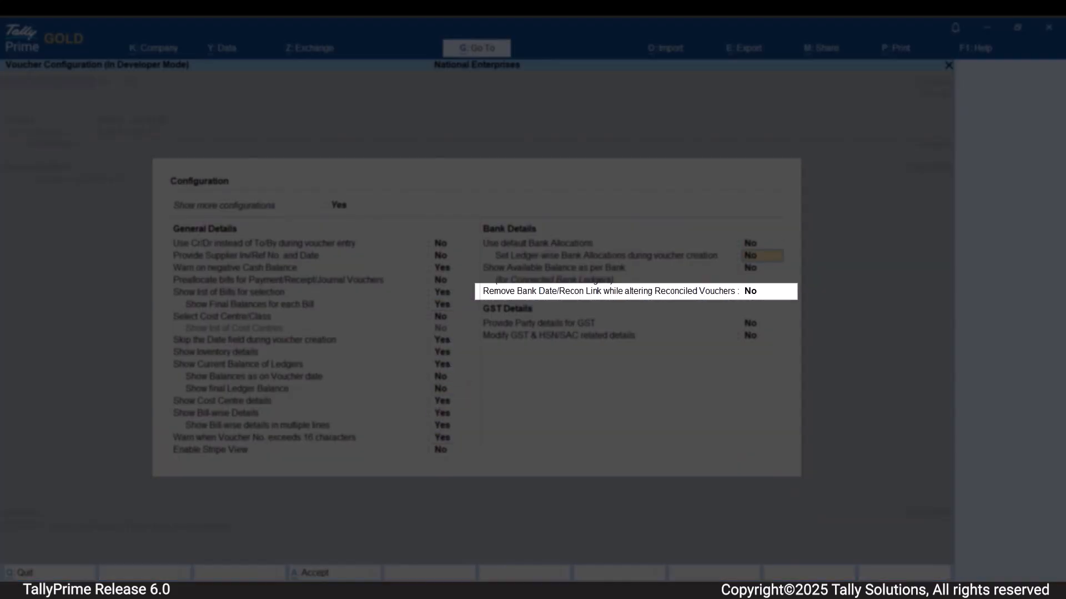
pyautogui.press('Down')
pyautogui.write('Ye')
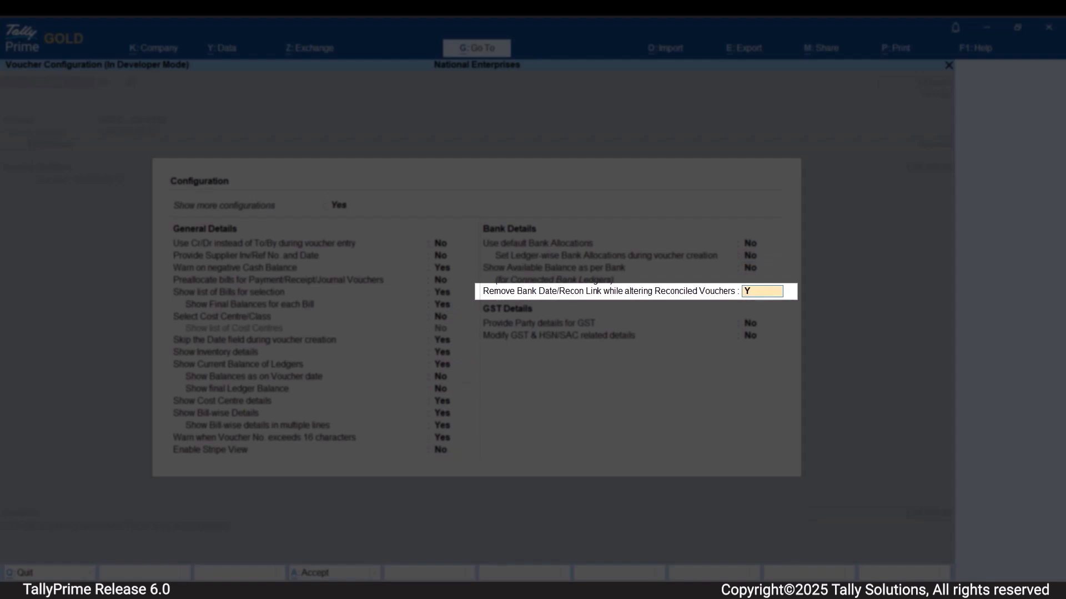
pyautogui.press('Return')
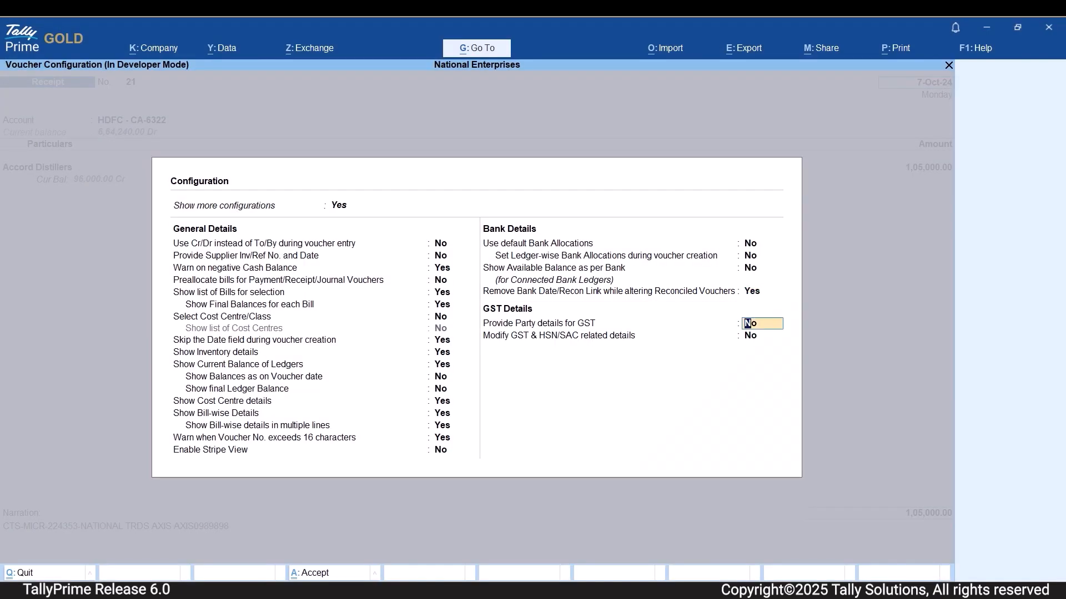
pyautogui.hotkey('ctrl', 'a')
# Set the Accord Distillers receipt amount to 106000 and proceed to saving the voucher.
pyautogui.press('BackSpace')
pyautogui.write('106000')
pyautogui.press('Return')
pyautogui.press('Return')
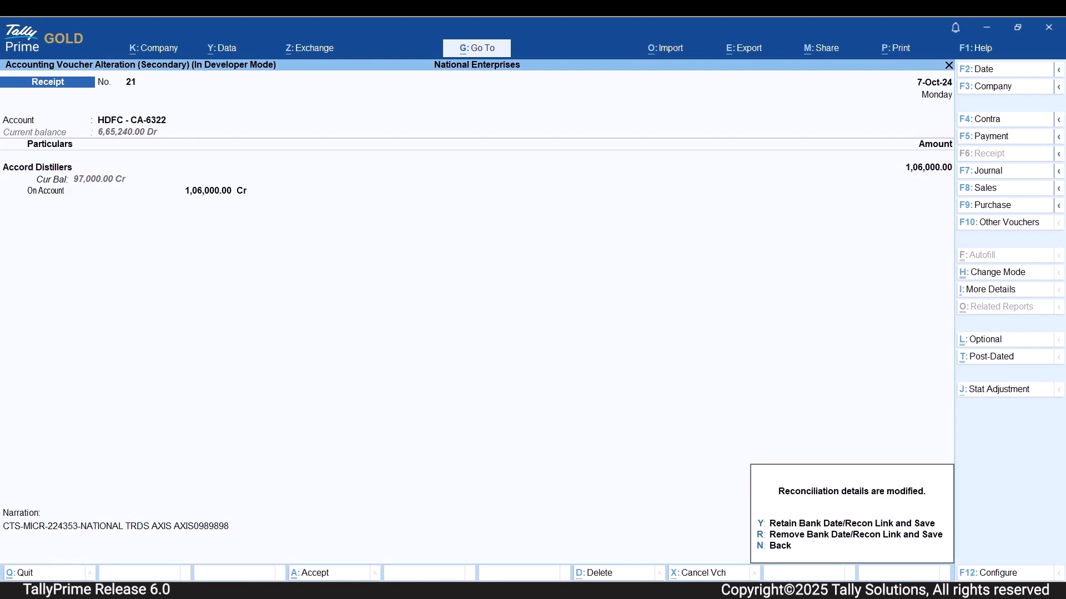